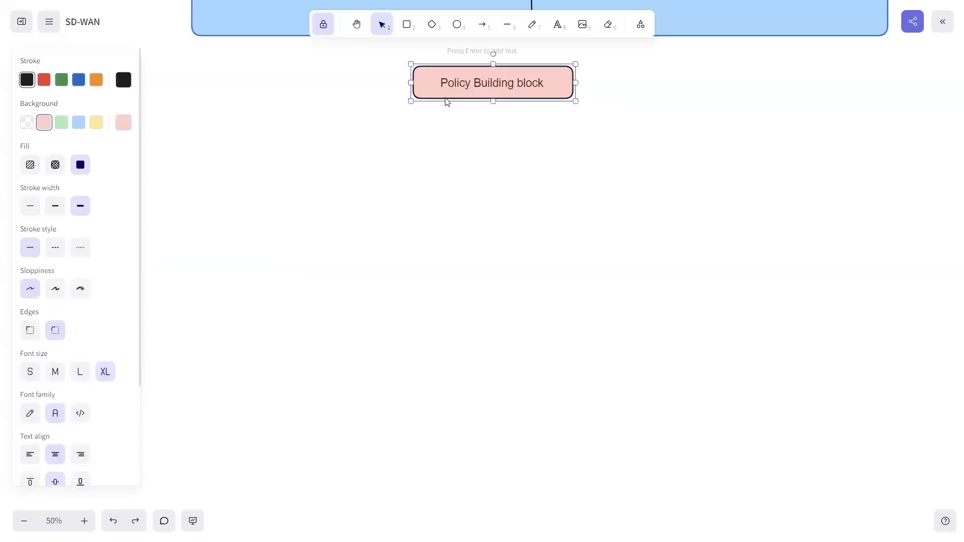
Step: Duplicate the "Policy Building block" box just below the original, relabel the copy CP and shrink it to a small box
{"action": "left_click_drag", "start_coordinate": [447, 102], "coordinate": [447, 122]}
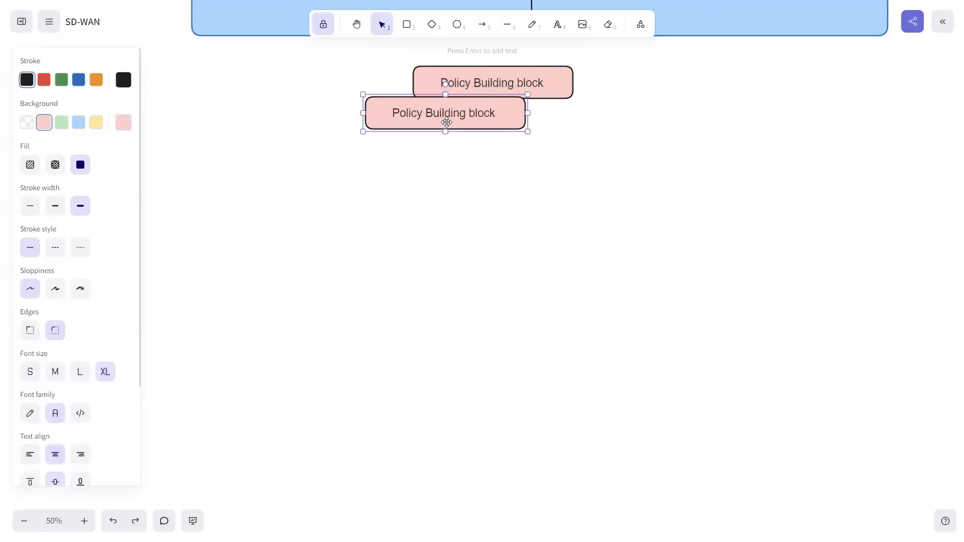
{"action": "double_click", "coordinate": [447, 114]}
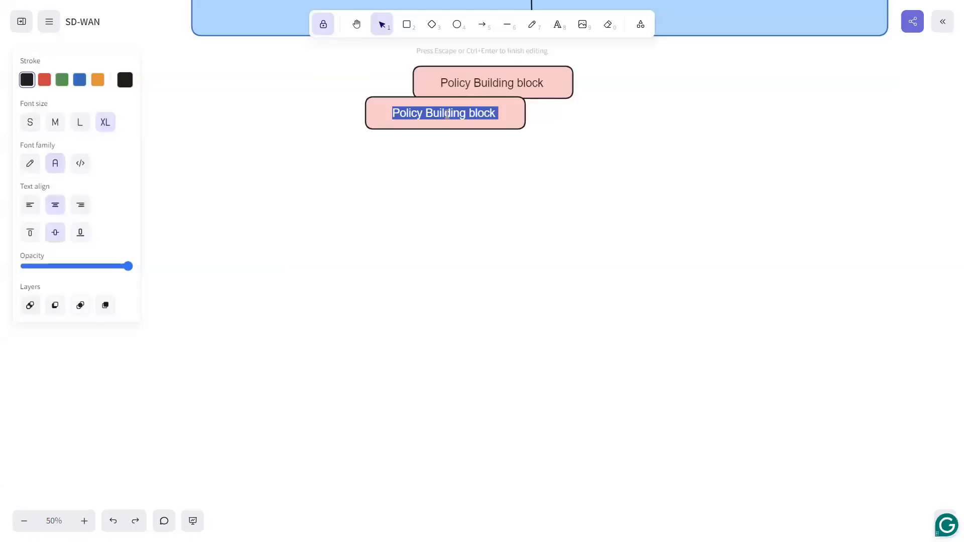
{"action": "type", "text": "CP"}
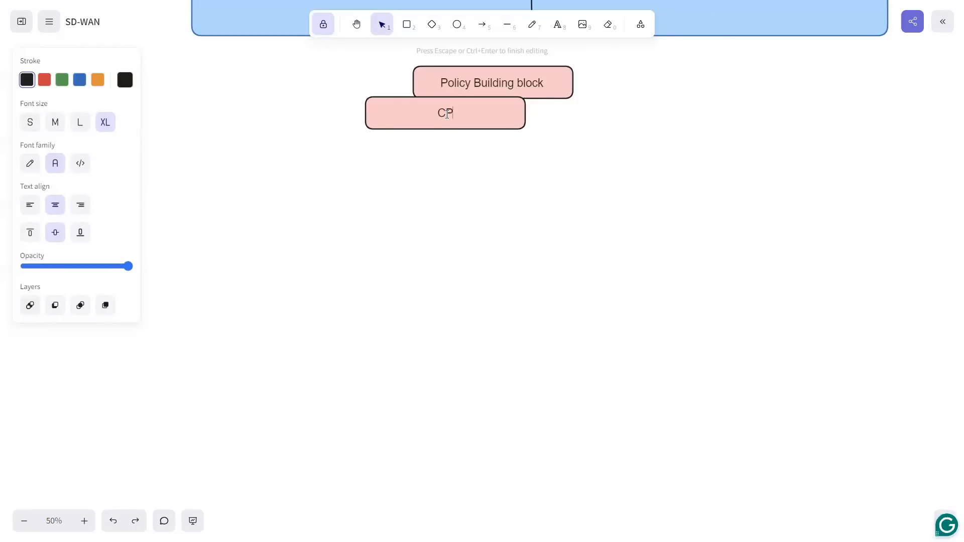
{"action": "key", "text": "Escape"}
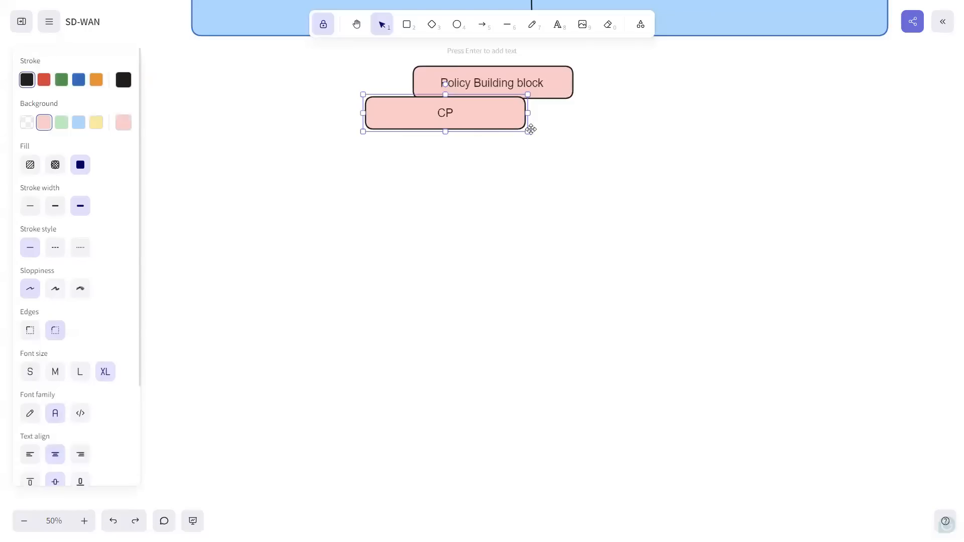
{"action": "left_click_drag", "start_coordinate": [526, 131], "coordinate": [591, 110]}
Step: Copy the CP box to the lower right corner of the "Policy Building block" box and relabel the copy DP
{"action": "key", "text": "ctrl+c"}
{"action": "key", "text": "ctrl+v"}
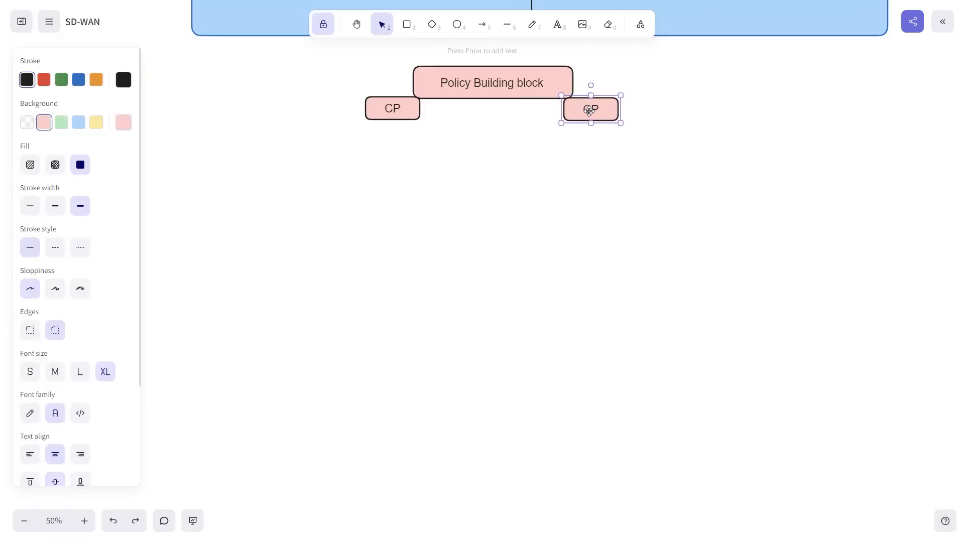
{"action": "double_click", "coordinate": [591, 110]}
{"action": "type", "text": "DP"}
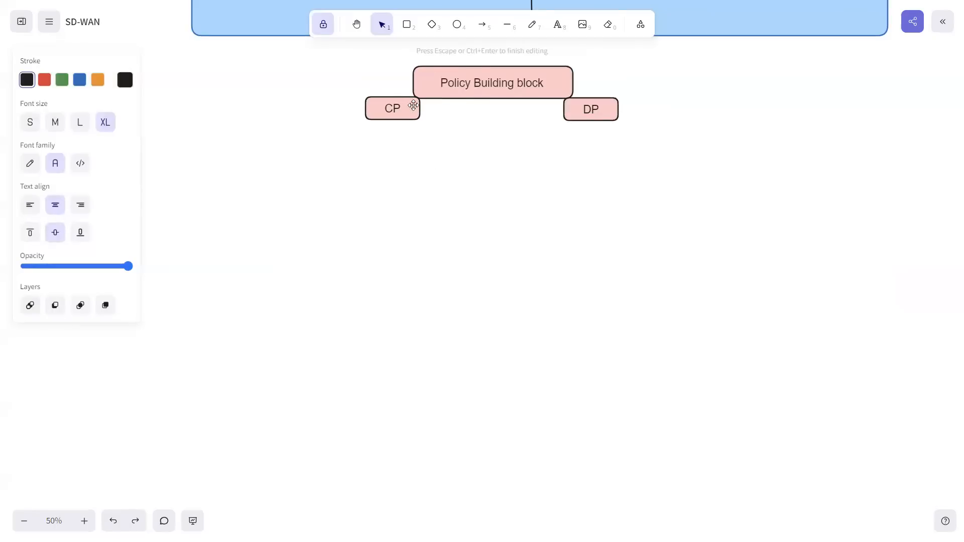
Step: Draw a large rectangle with a light green background beneath the CP and DP boxes
{"action": "left_click", "coordinate": [407, 24]}
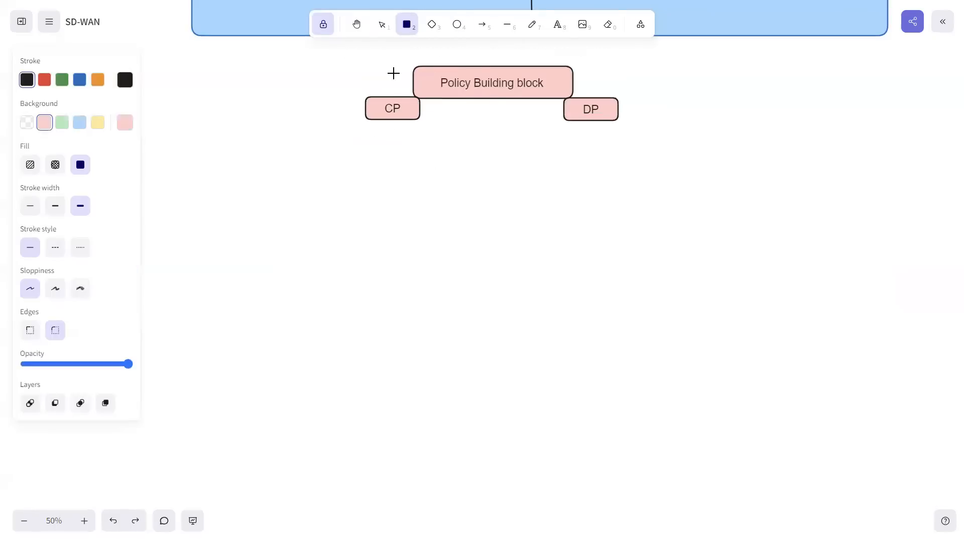
{"action": "left_click", "coordinate": [62, 123]}
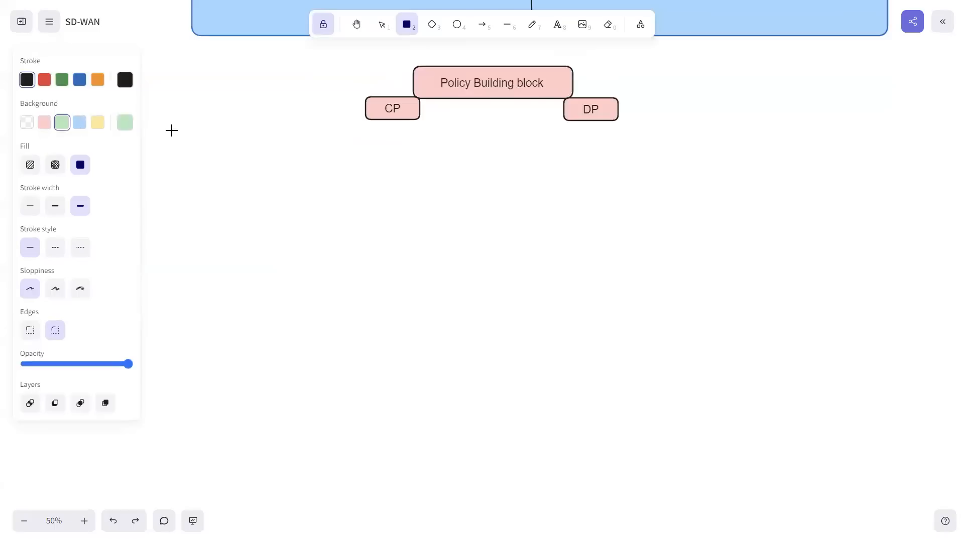
{"action": "left_click_drag", "start_coordinate": [242, 129], "coordinate": [809, 480]}
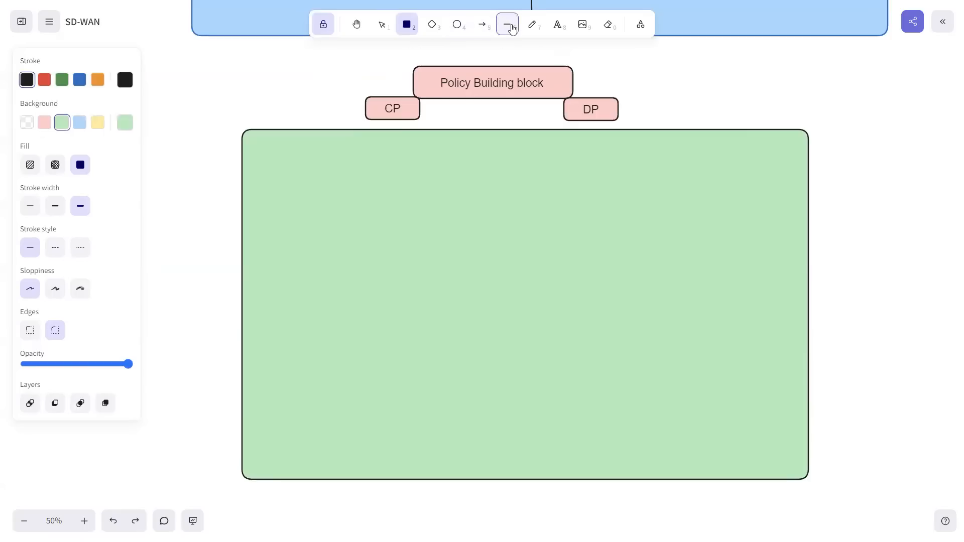
Step: Divide the green rectangle into three columns with two lines running from its upper edge to its lower edge
{"action": "left_click", "coordinate": [507, 25]}
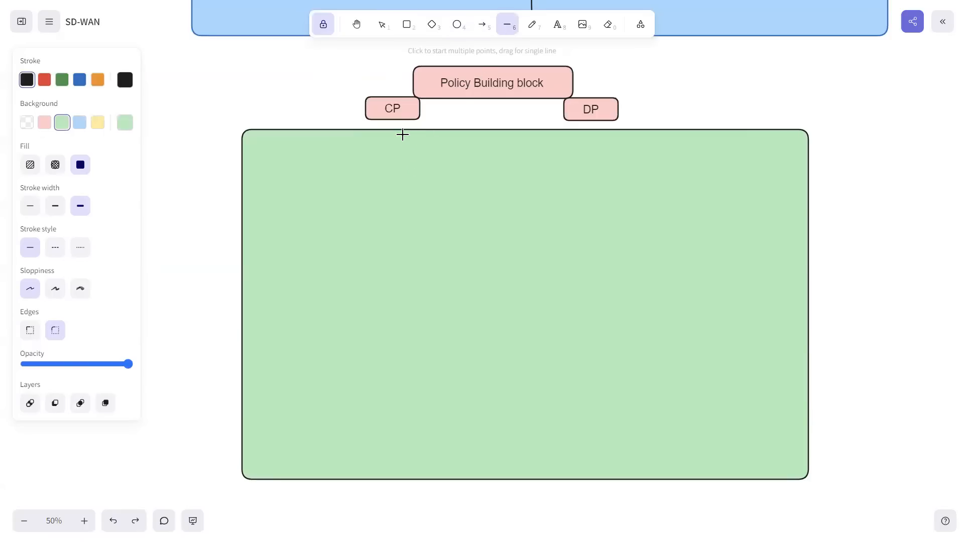
{"action": "left_click_drag", "start_coordinate": [397, 129], "coordinate": [394, 479]}
{"action": "mouse_move", "coordinate": [629, 130]}
{"action": "left_mouse_down"}
{"action": "mouse_move", "coordinate": [651, 462]}
{"action": "mouse_move", "coordinate": [644, 480]}
{"action": "left_mouse_up"}
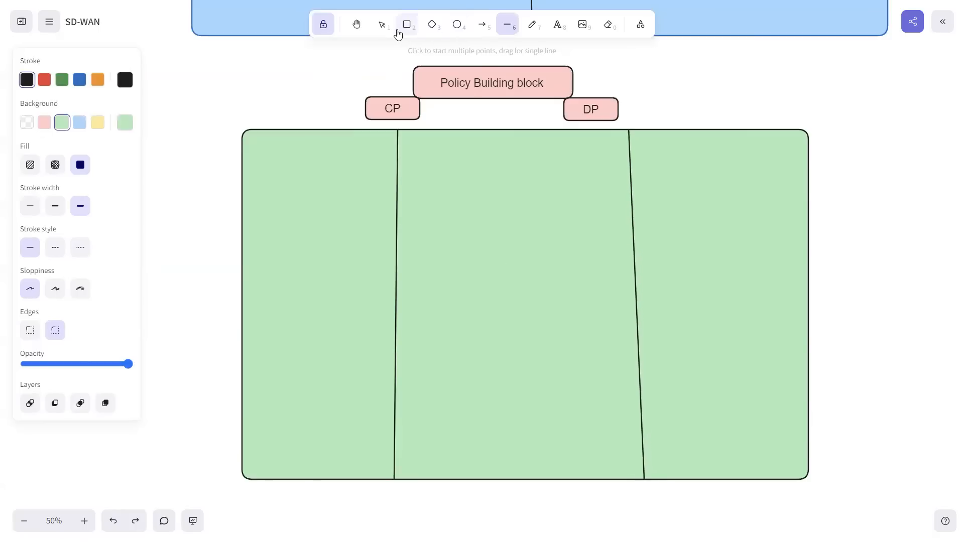
Step: Straighten both column dividers by moving their lower endpoints beneath their upper endpoints
{"action": "left_click", "coordinate": [382, 24]}
{"action": "left_click", "coordinate": [396, 324]}
{"action": "left_click_drag", "start_coordinate": [393, 479], "coordinate": [397, 484]}
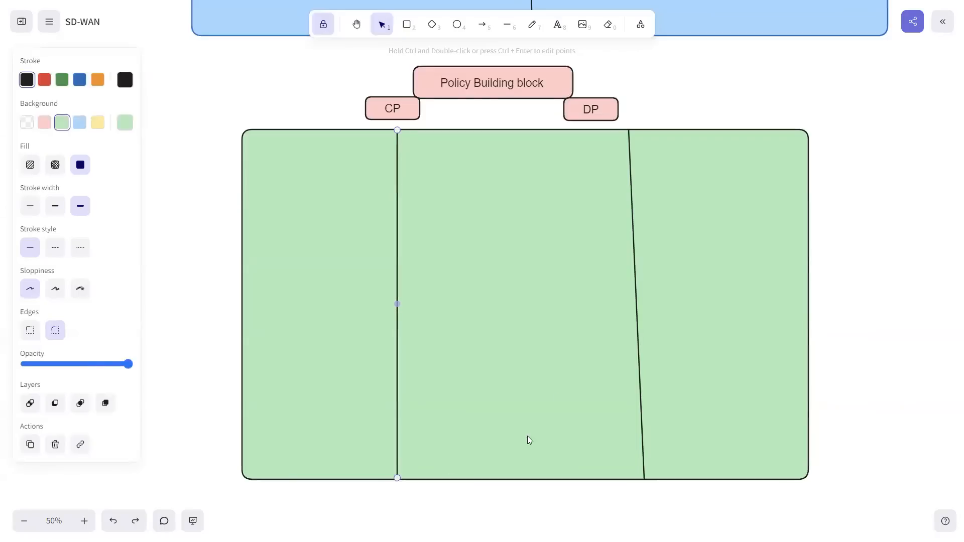
{"action": "left_click", "coordinate": [644, 445]}
{"action": "left_click_drag", "start_coordinate": [644, 479], "coordinate": [633, 479]}
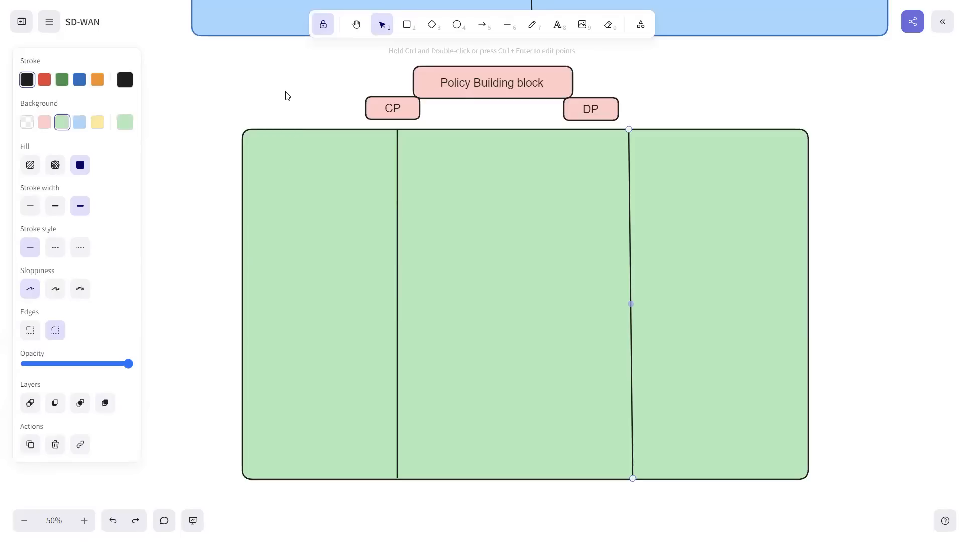
Step: Draw a small header rectangle at the upper edge of the first column and fill it with light gray
{"action": "left_click", "coordinate": [407, 24]}
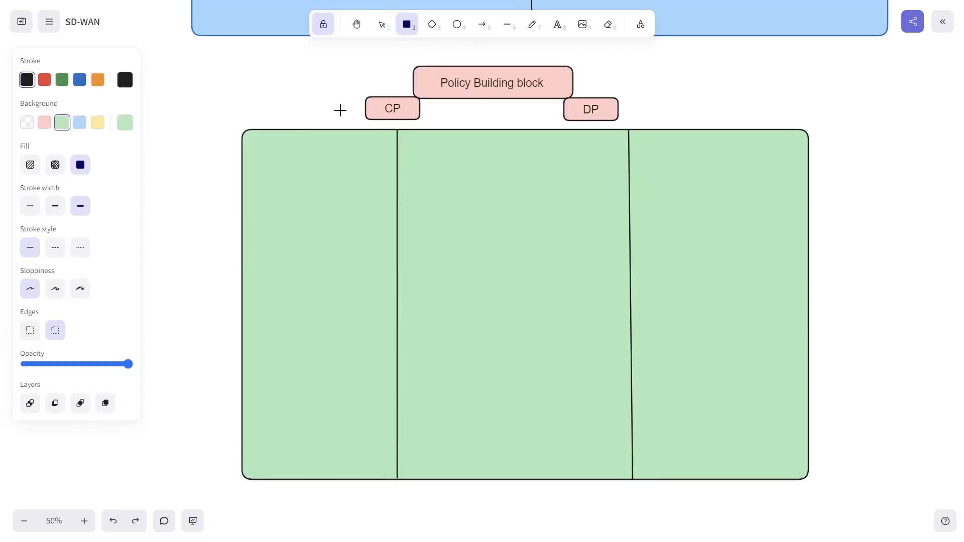
{"action": "left_click_drag", "start_coordinate": [260, 130], "coordinate": [384, 156]}
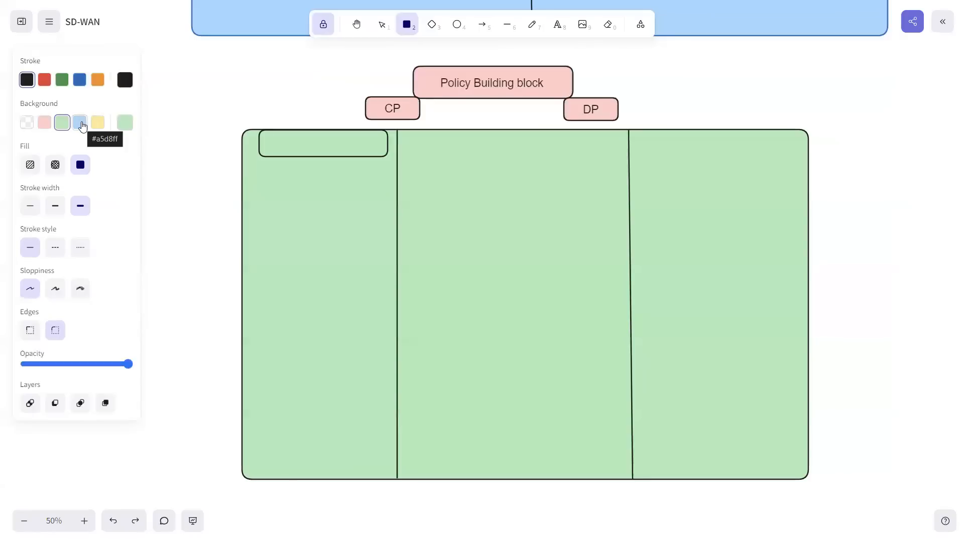
{"action": "left_click", "coordinate": [123, 130]}
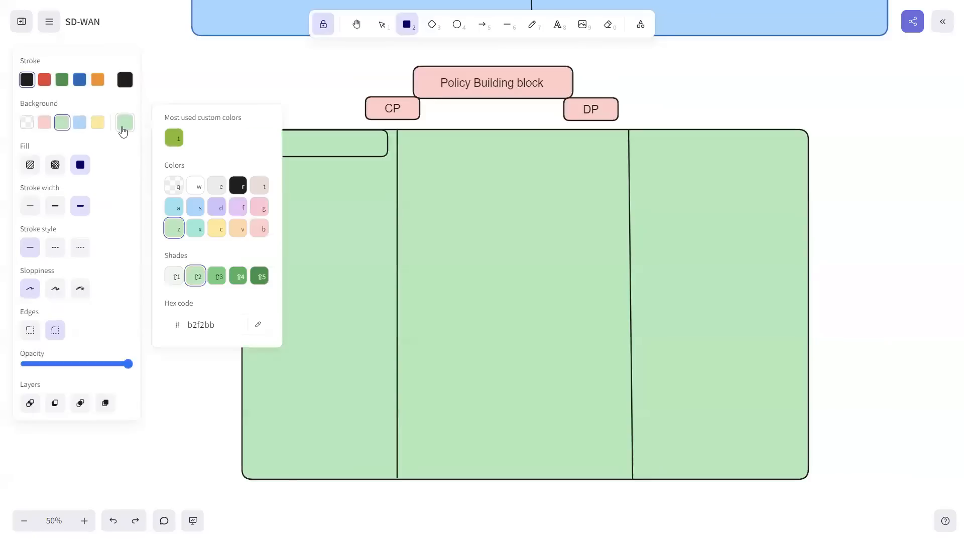
{"action": "left_click", "coordinate": [259, 188]}
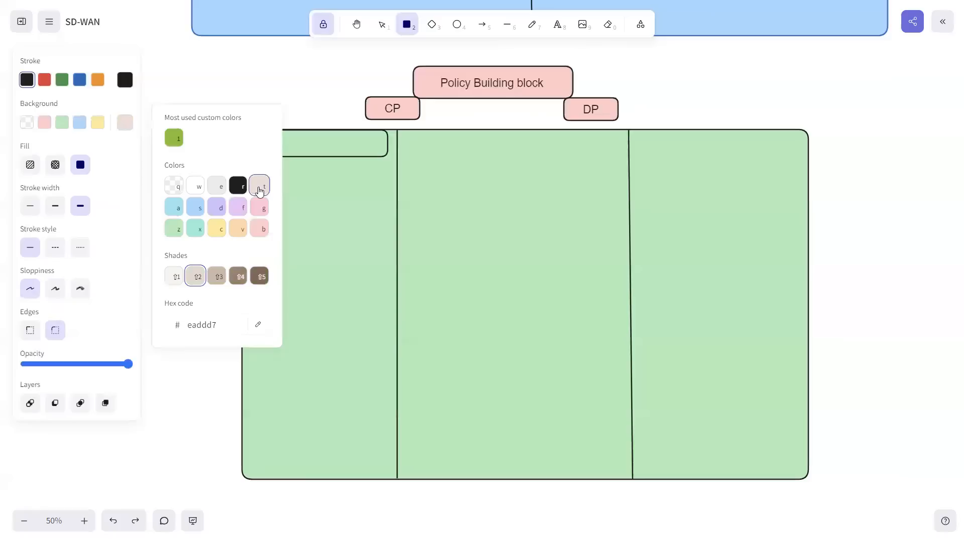
{"action": "left_click", "coordinate": [382, 25]}
{"action": "left_click", "coordinate": [330, 137]}
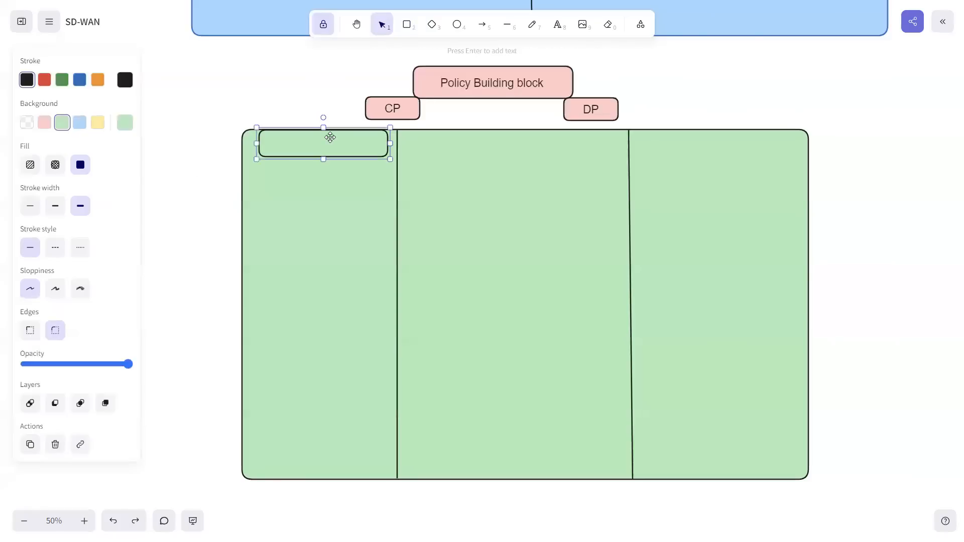
{"action": "left_click", "coordinate": [125, 127]}
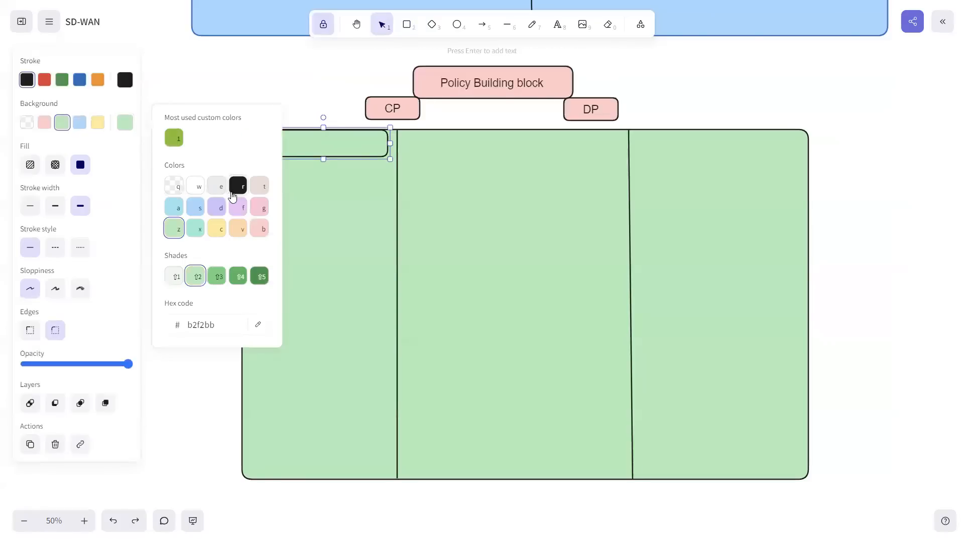
{"action": "left_click", "coordinate": [217, 186]}
{"action": "left_click", "coordinate": [312, 152]}
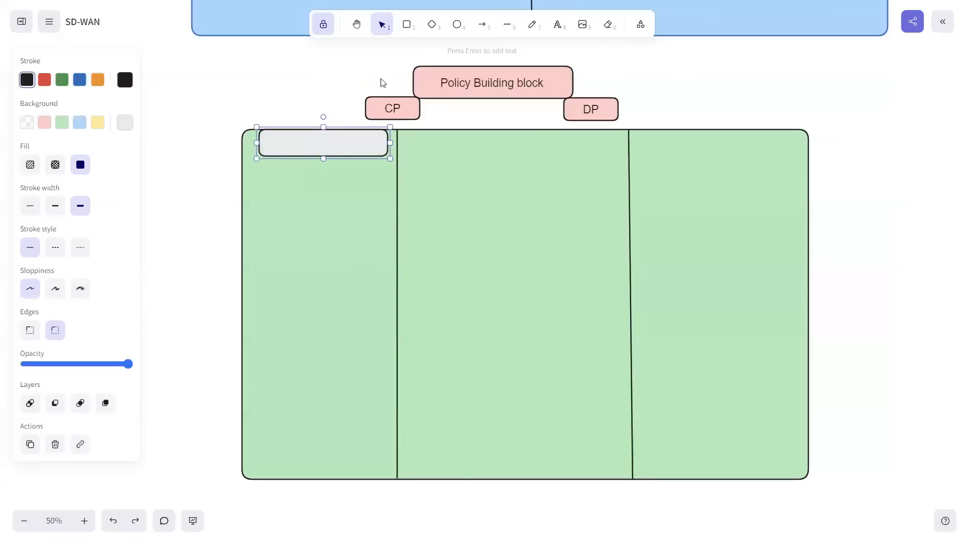
{"action": "left_click", "coordinate": [558, 25]}
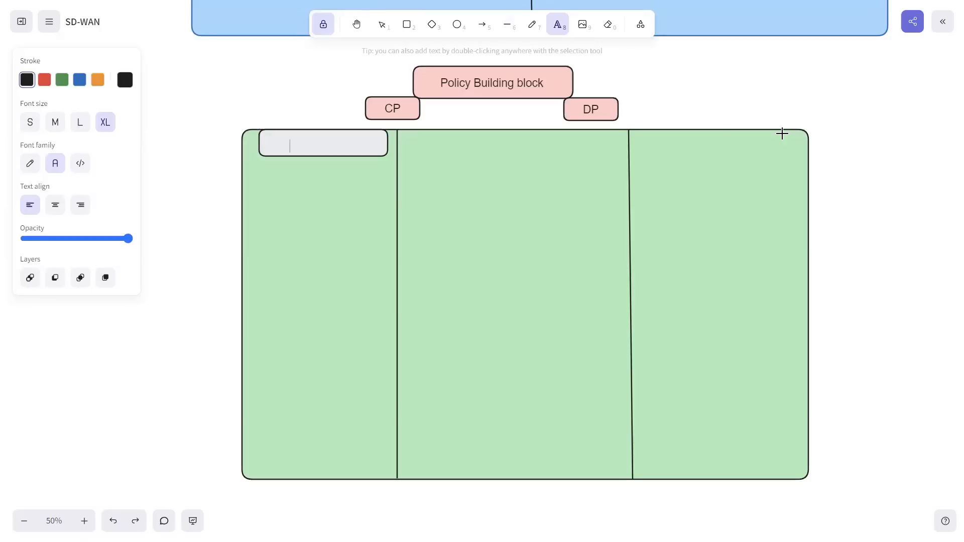
{"action": "type", "text": "Tra"}
{"action": "type", "text": "interesting"}
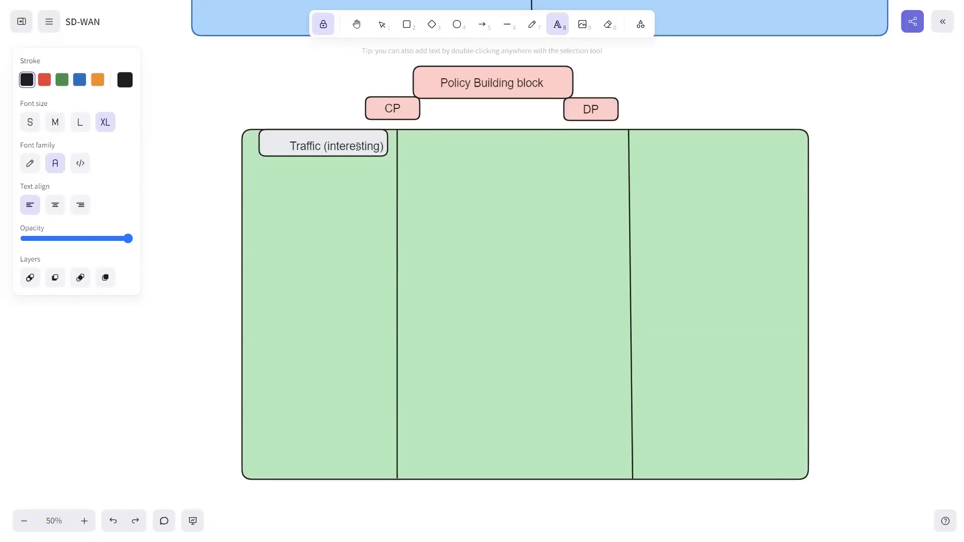
{"action": "key", "text": "ctrl+z"}
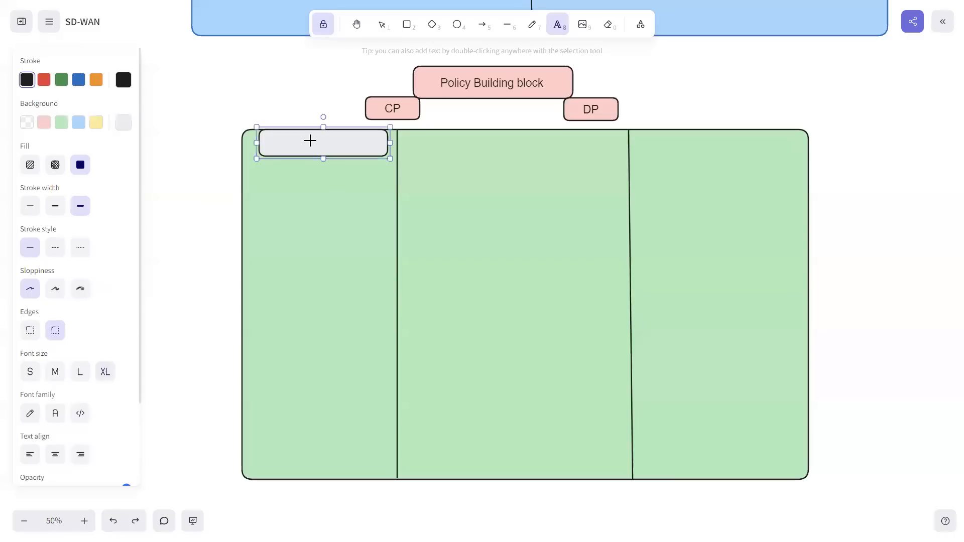
Step: Add the text "Traffic (List) - interesting" and position it inside the gray header box
{"action": "left_click", "coordinate": [286, 141]}
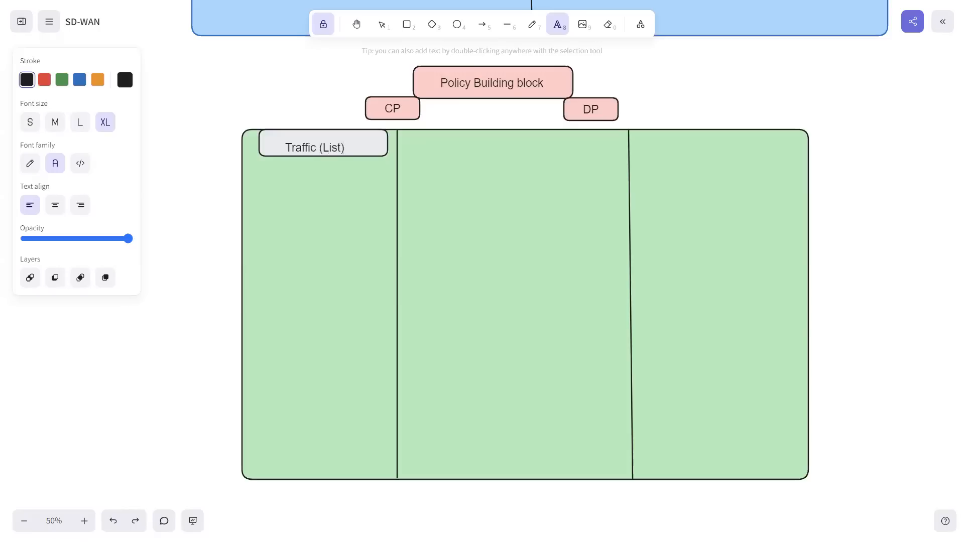
{"action": "type", "text": "interestin"}
{"action": "left_click", "coordinate": [383, 25]}
{"action": "left_click", "coordinate": [345, 146]}
{"action": "left_click_drag", "start_coordinate": [345, 146], "coordinate": [304, 120]}
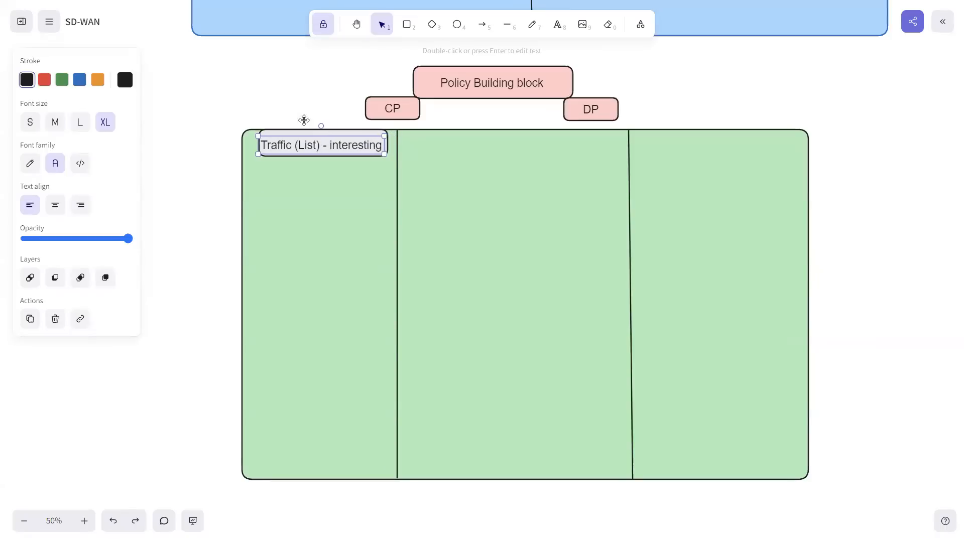
{"action": "left_click", "coordinate": [341, 94]}
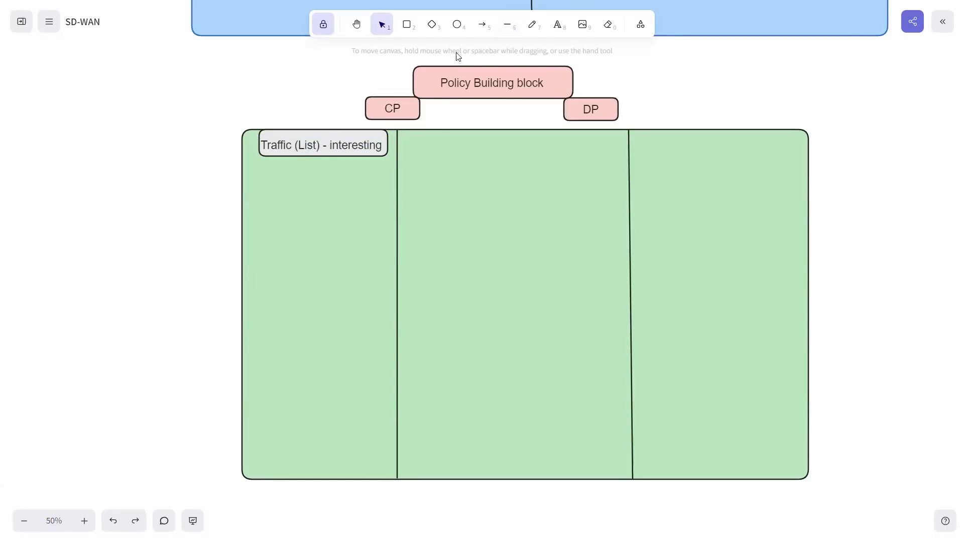
Step: Draw a horizontal line across the first column, a little below the "Traffic (List) - interesting" header
{"action": "left_click", "coordinate": [506, 25]}
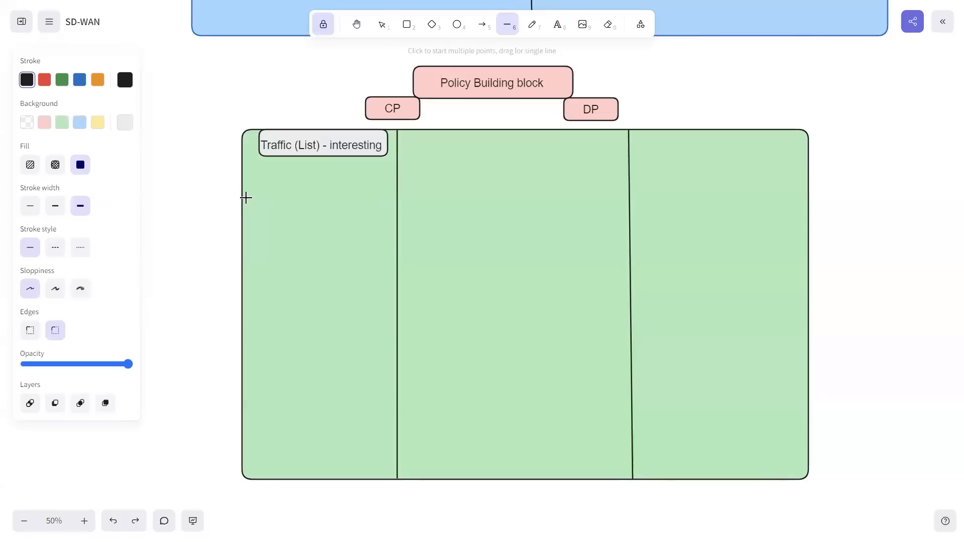
{"action": "mouse_move", "coordinate": [242, 185]}
{"action": "left_mouse_down"}
{"action": "mouse_move", "coordinate": [299, 172]}
{"action": "mouse_move", "coordinate": [396, 185]}
{"action": "left_mouse_up"}
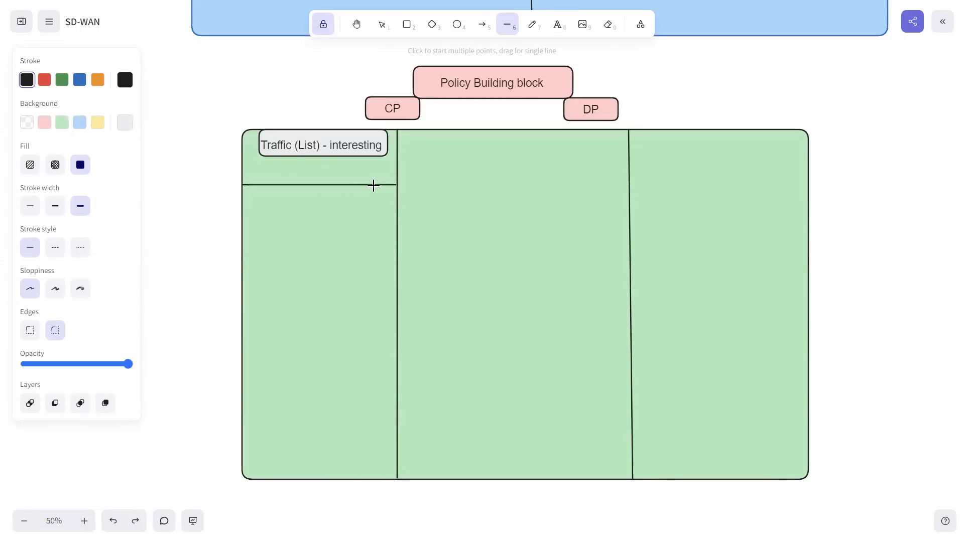
{"action": "left_click", "coordinate": [482, 25]}
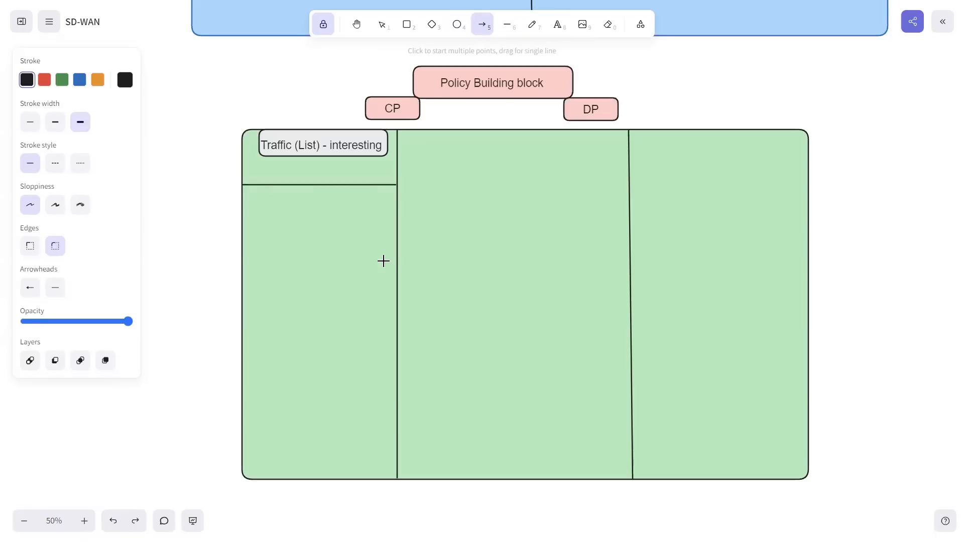
Step: Switch to the vSmart-1 session in SecureCRT and enter configuration mode with conf t
{"action": "key", "text": "super"}
{"action": "left_click", "coordinate": [649, 528]}
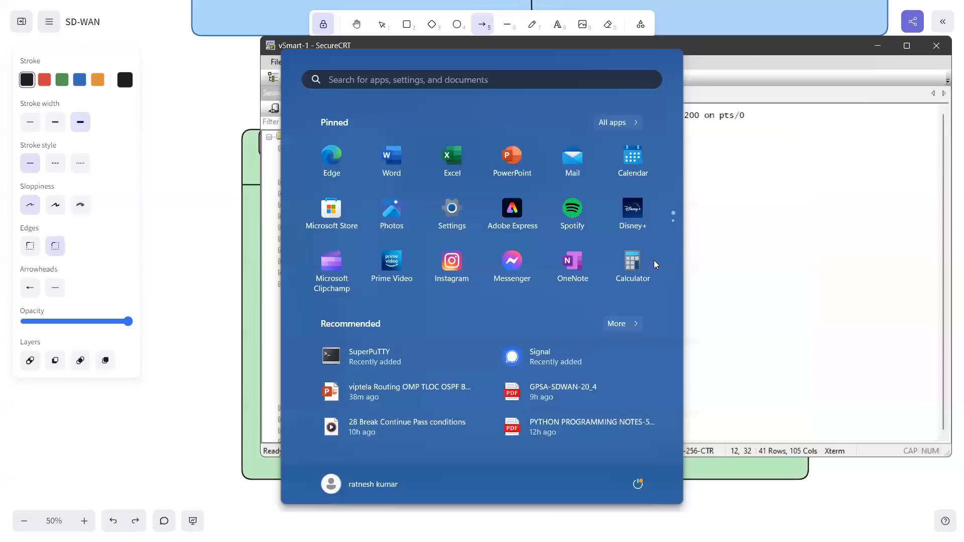
{"action": "key", "text": "ctrl+c"}
{"action": "key", "text": "Return"}
{"action": "type", "text": "conf t"}
{"action": "key", "text": "Return"}
Step: Query the options of the policy lists command with ? and copy the entries from app-list to vpn-list with their descriptions
{"action": "type", "text": "poololi"}
{"action": "key", "text": "Return"}
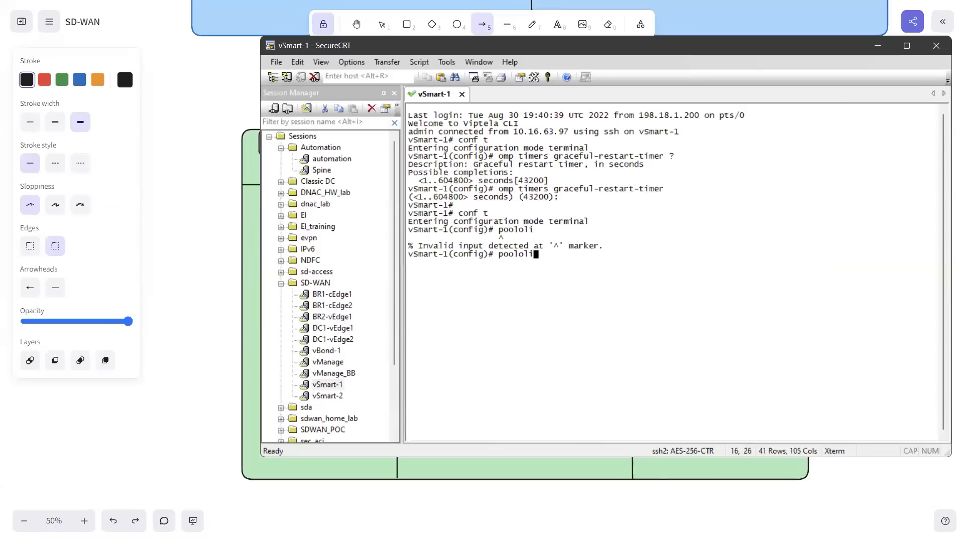
{"action": "key", "text": "BackSpace"}
{"action": "key", "text": "BackSpace"}
{"action": "key", "text": "BackSpace"}
{"action": "key", "text": "BackSpace"}
{"action": "key", "text": "BackSpace"}
{"action": "type", "text": "olicy lists ?"}
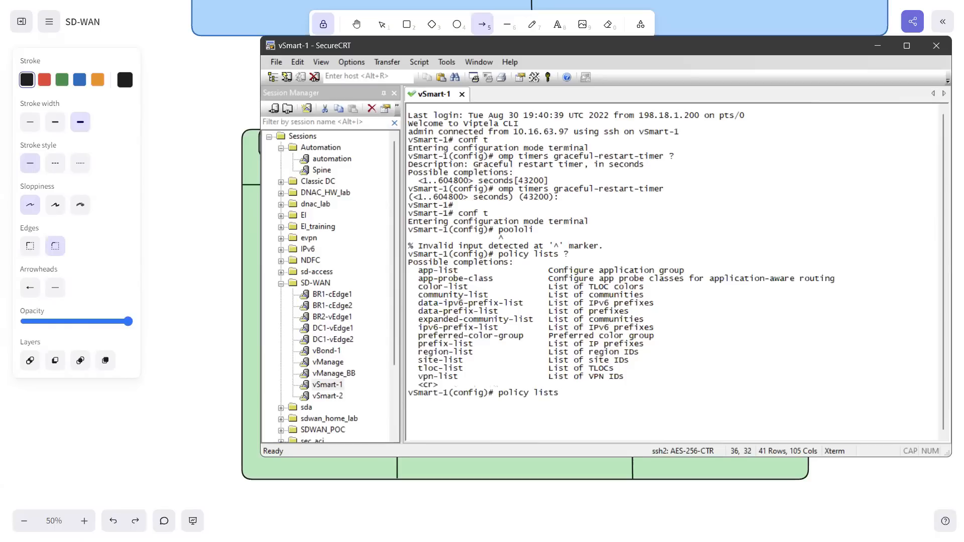
{"action": "left_click_drag", "start_coordinate": [419, 271], "coordinate": [627, 381]}
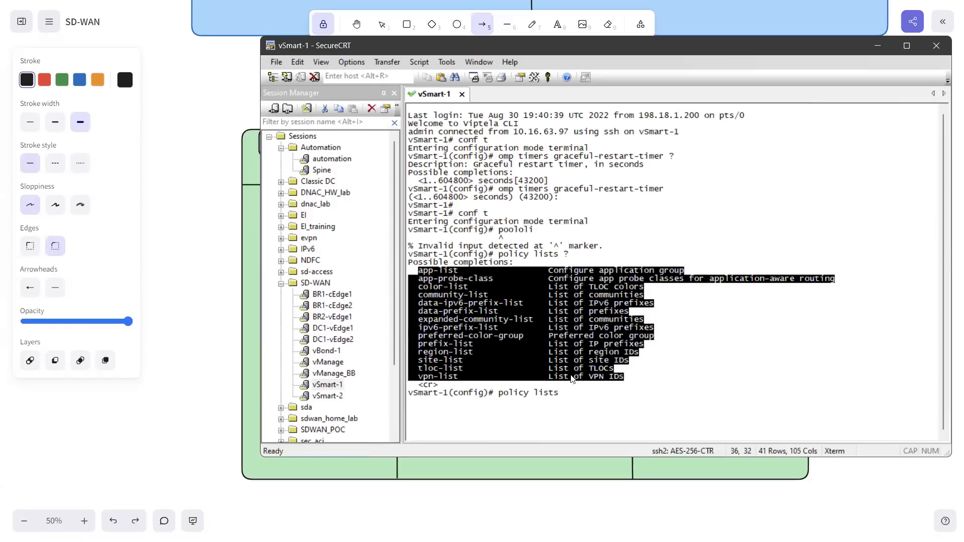
Step: Switch back to the SD-WAN drawing and paste the copied policy list options as text below the first column's horizontal line
{"action": "left_click", "coordinate": [248, 258]}
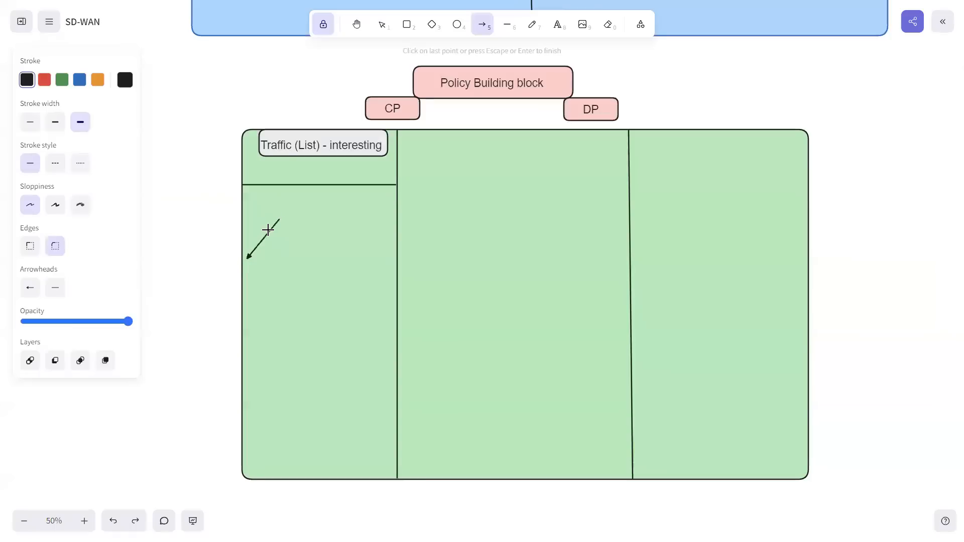
{"action": "double_click", "coordinate": [256, 246]}
{"action": "key", "text": "Delete"}
{"action": "left_click", "coordinate": [557, 25]}
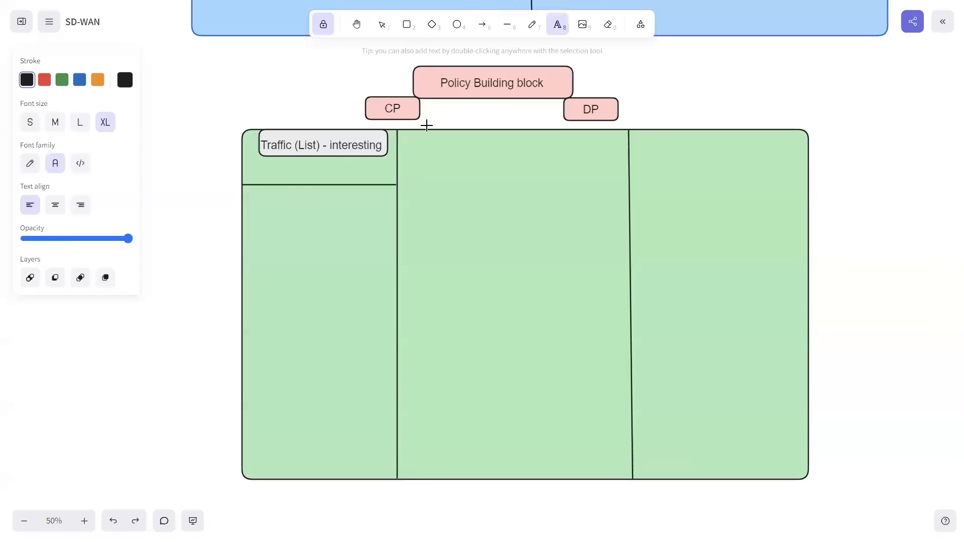
{"action": "left_click", "coordinate": [255, 206]}
{"action": "key", "text": "ctrl+v"}
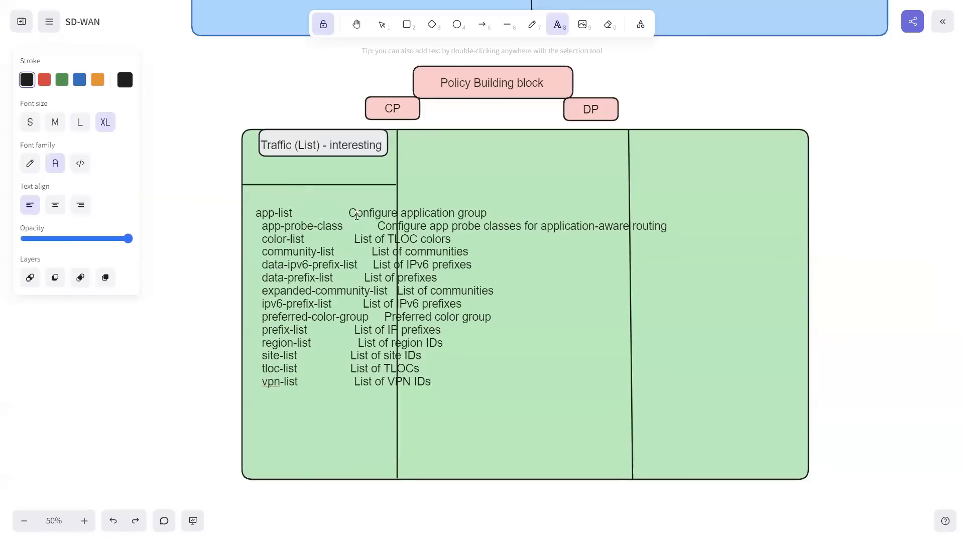
Step: Remove the descriptions beside app-list and app-probe-class in the pasted list, keeping each entry on its own line
{"action": "left_click_drag", "start_coordinate": [350, 212], "coordinate": [485, 213]}
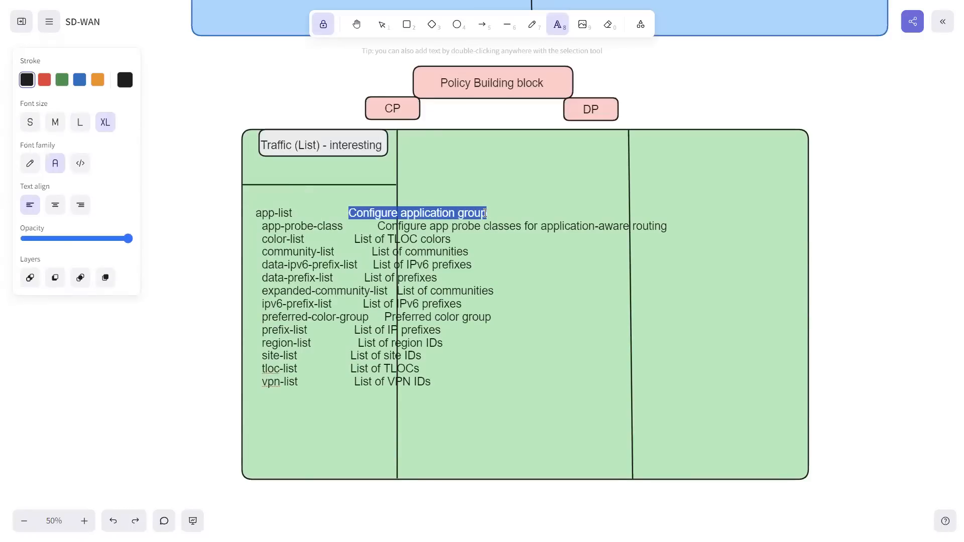
{"action": "key", "text": "BackSpace"}
{"action": "left_click_drag", "start_coordinate": [377, 226], "coordinate": [672, 216]}
{"action": "key", "text": "BackSpace"}
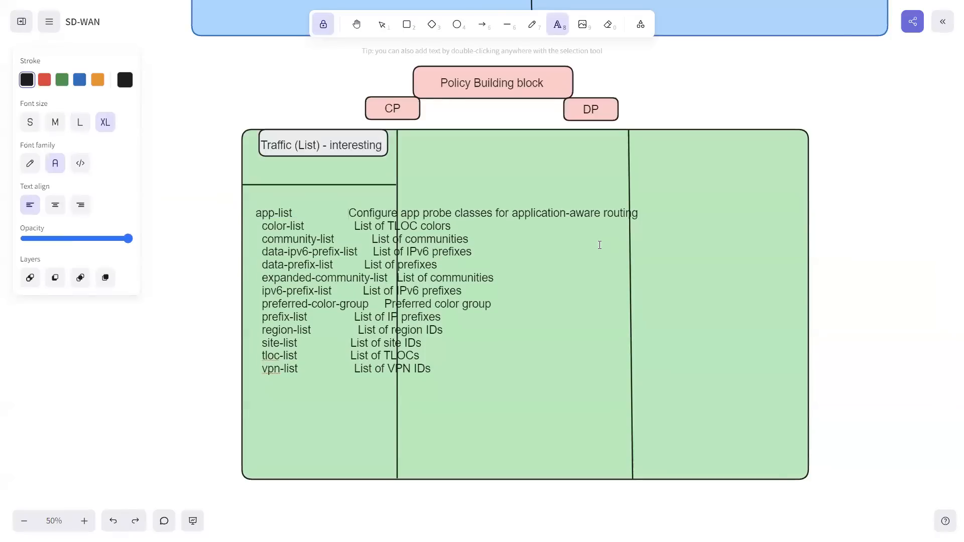
{"action": "key", "text": "ctrl+z"}
{"action": "left_click", "coordinate": [367, 235]}
{"action": "left_click_drag", "start_coordinate": [375, 223], "coordinate": [667, 227]}
{"action": "key", "text": "Delete"}
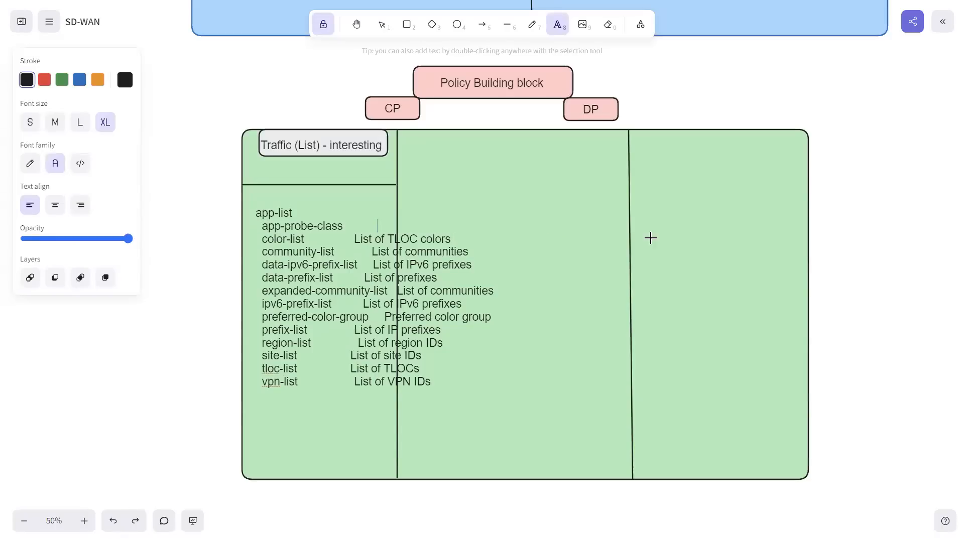
Step: Remove the descriptions beside color-list, community-list, data-ipv6-prefix-list, data-prefix-list and expanded-community-list
{"action": "left_click_drag", "start_coordinate": [355, 241], "coordinate": [451, 241]}
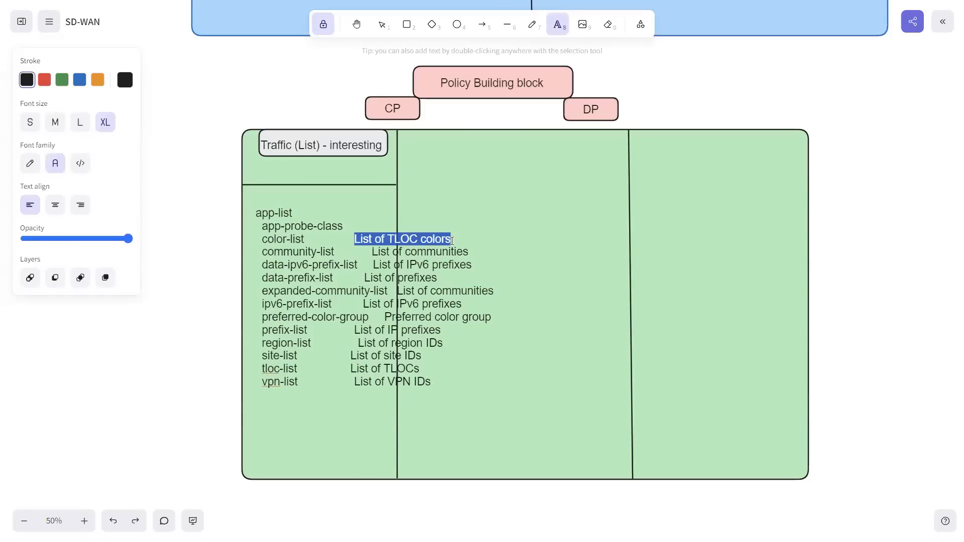
{"action": "key", "text": "Delete"}
{"action": "left_click_drag", "start_coordinate": [370, 253], "coordinate": [472, 248]}
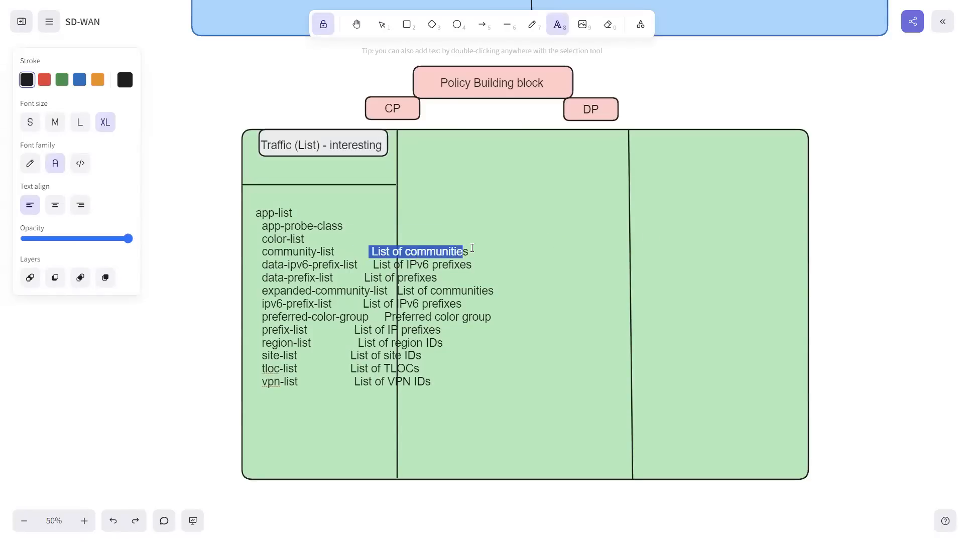
{"action": "key", "text": "Delete"}
{"action": "left_click_drag", "start_coordinate": [372, 263], "coordinate": [481, 261]}
{"action": "key", "text": "Delete"}
{"action": "left_click_drag", "start_coordinate": [366, 278], "coordinate": [497, 291]}
{"action": "key", "text": "Delete"}
Step: Remove the descriptions beside ipv6-prefix-list and preferred-color-group, keeping all the list names intact
{"action": "key", "text": "Delete"}
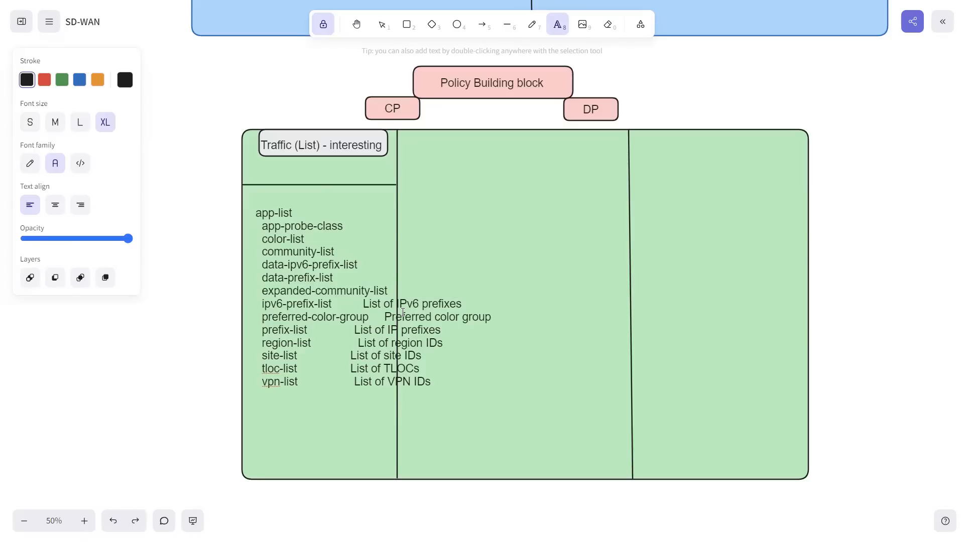
{"action": "left_click_drag", "start_coordinate": [365, 303], "coordinate": [466, 309]}
{"action": "key", "text": "Delete"}
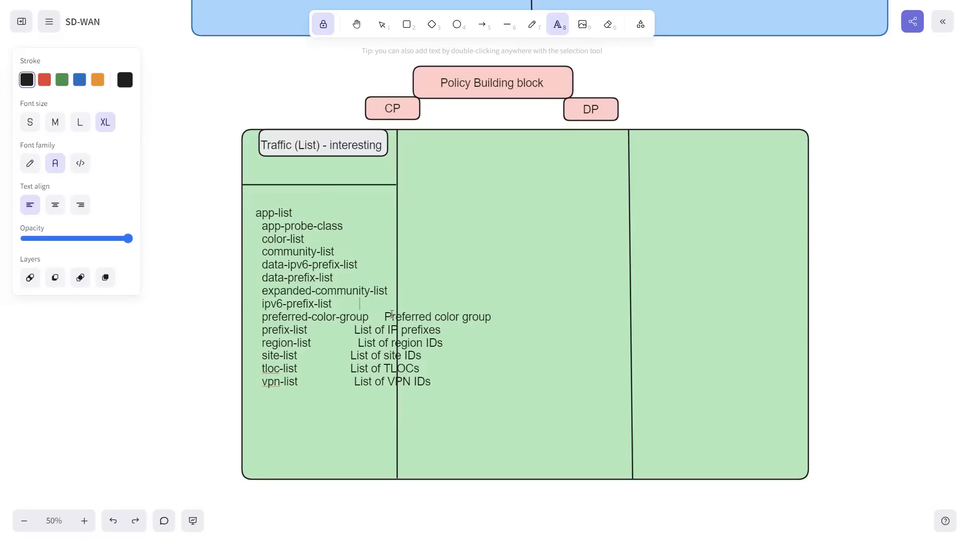
{"action": "left_click_drag", "start_coordinate": [387, 316], "coordinate": [493, 320]}
{"action": "key", "text": "Delete"}
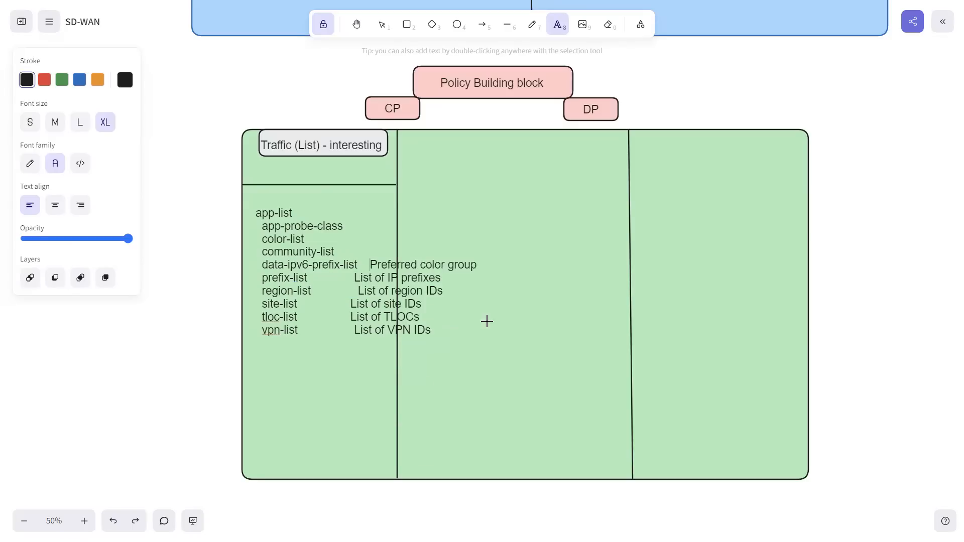
{"action": "key", "text": "ctrl+z"}
{"action": "left_click", "coordinate": [337, 332]}
{"action": "left_click_drag", "start_coordinate": [384, 317], "coordinate": [491, 319]}
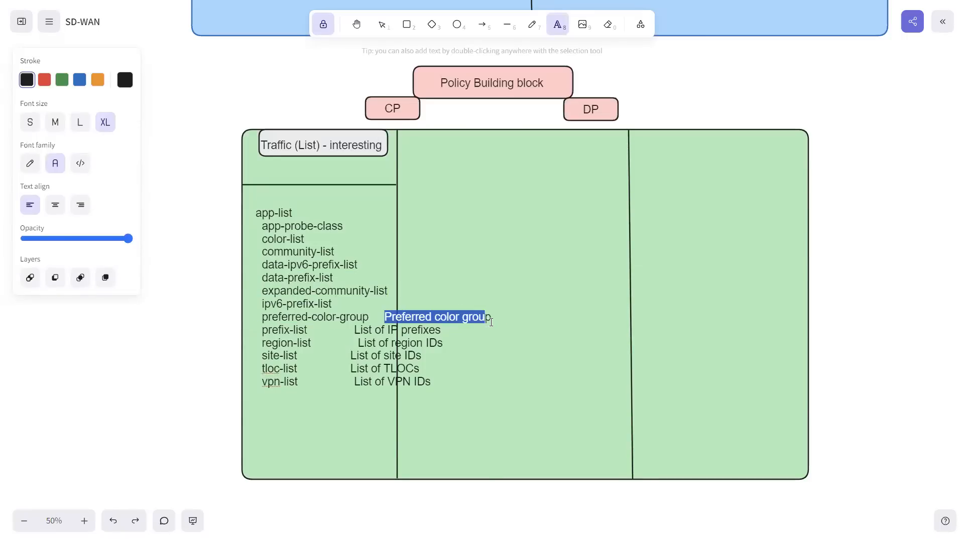
{"action": "left_click", "coordinate": [388, 320]}
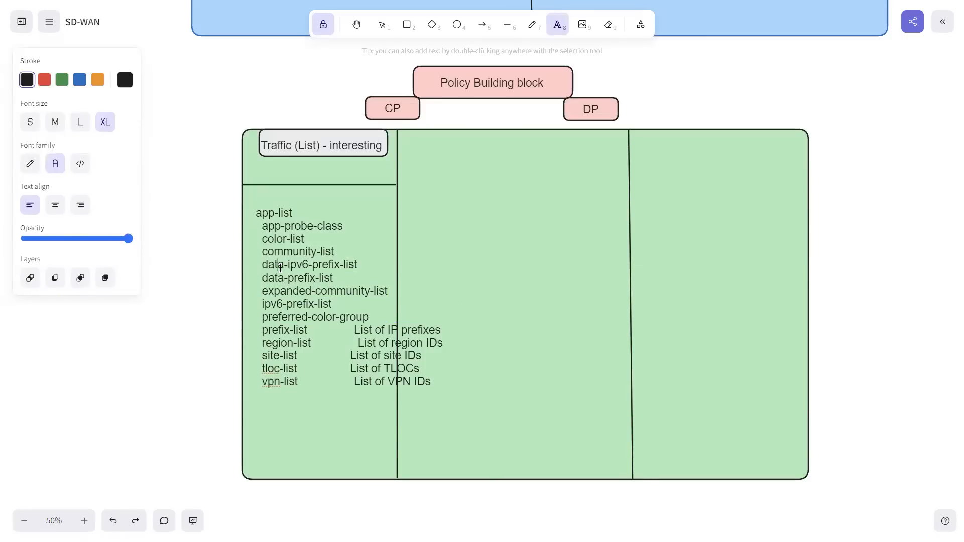
Step: Compare the data-ipv6-prefix-list, data-prefix-list, ipv6-prefix-list and prefix-list entries by highlighting them in the list
{"action": "left_click_drag", "start_coordinate": [262, 265], "coordinate": [332, 280]}
{"action": "left_click_drag", "start_coordinate": [258, 329], "coordinate": [306, 328]}
{"action": "left_click_drag", "start_coordinate": [263, 280], "coordinate": [338, 281]}
{"action": "left_click_drag", "start_coordinate": [260, 329], "coordinate": [307, 331]}
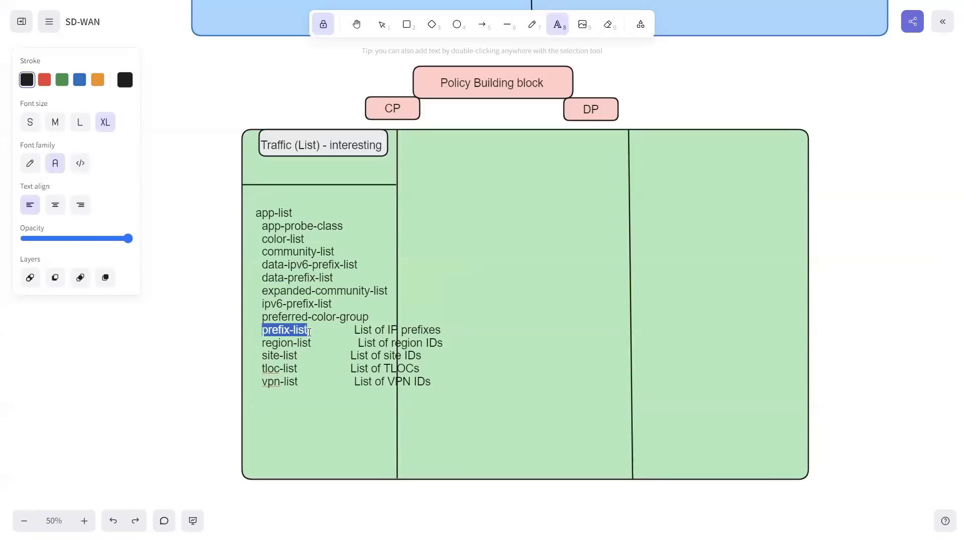
{"action": "left_click_drag", "start_coordinate": [264, 305], "coordinate": [331, 305]}
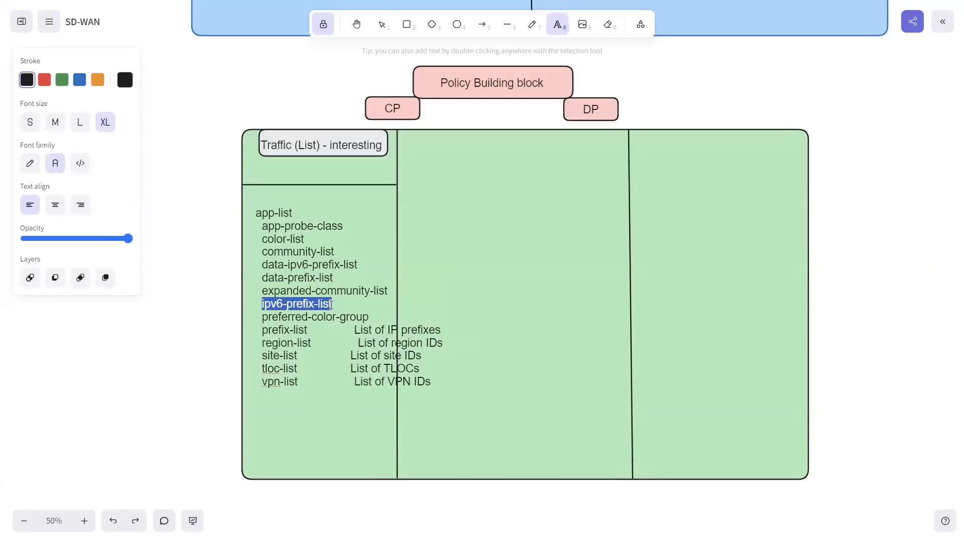
{"action": "left_click_drag", "start_coordinate": [265, 266], "coordinate": [358, 266]}
Step: Remove the descriptions beside prefix-list, region-list, site-list and tloc-list
{"action": "left_click", "coordinate": [359, 335]}
{"action": "left_click_drag", "start_coordinate": [355, 330], "coordinate": [440, 334]}
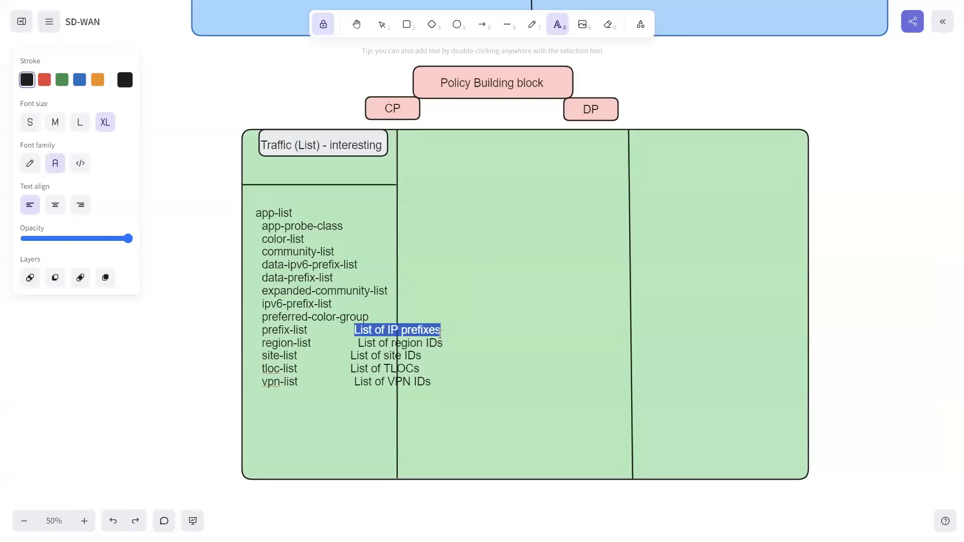
{"action": "key", "text": "BackSpace"}
{"action": "left_click_drag", "start_coordinate": [373, 345], "coordinate": [436, 345]}
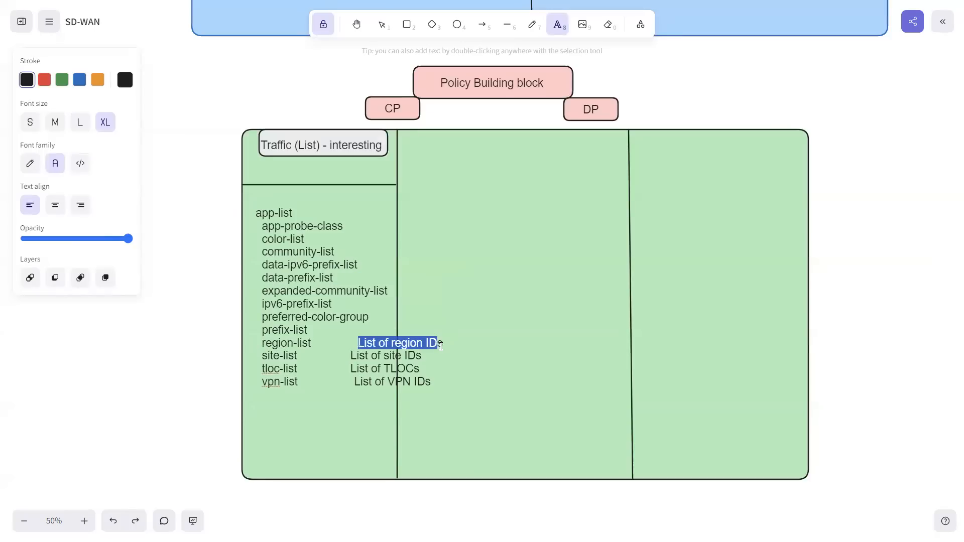
{"action": "key", "text": "BackSpace"}
{"action": "left_click_drag", "start_coordinate": [350, 356], "coordinate": [418, 356]}
{"action": "key", "text": "BackSpace"}
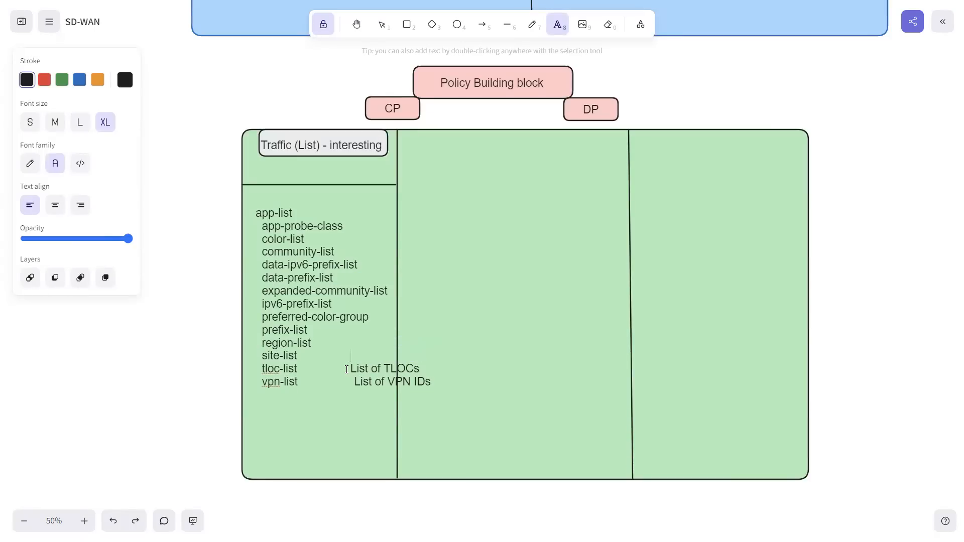
{"action": "left_click_drag", "start_coordinate": [349, 367], "coordinate": [420, 368]}
{"action": "key", "text": "BackSpace"}
Step: Remove the description beside vpn-list and align the app-list entry with the entries beneath it
{"action": "left_click_drag", "start_coordinate": [264, 278], "coordinate": [332, 276]}
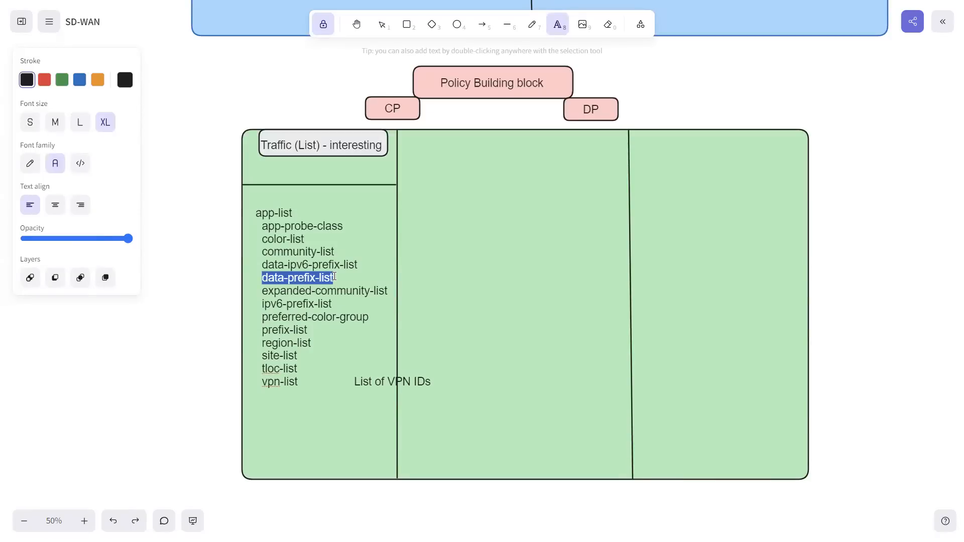
{"action": "left_click_drag", "start_coordinate": [259, 331], "coordinate": [324, 332]}
{"action": "left_click", "coordinate": [271, 331]}
{"action": "left_click", "coordinate": [356, 382]}
{"action": "left_click_drag", "start_coordinate": [356, 382], "coordinate": [432, 383]}
{"action": "key", "text": "BackSpace"}
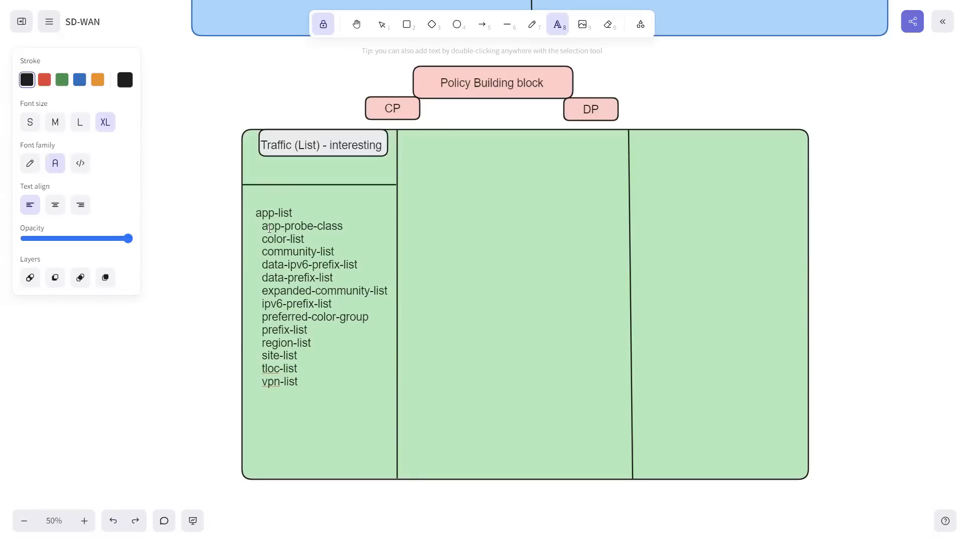
{"action": "left_click", "coordinate": [256, 214]}
{"action": "key", "text": "BackSpace"}
Step: Draw a small ellipse on the middle of the first column's horizontal line and label it 1
{"action": "left_click", "coordinate": [457, 24]}
{"action": "left_click_drag", "start_coordinate": [301, 171], "coordinate": [333, 197]}
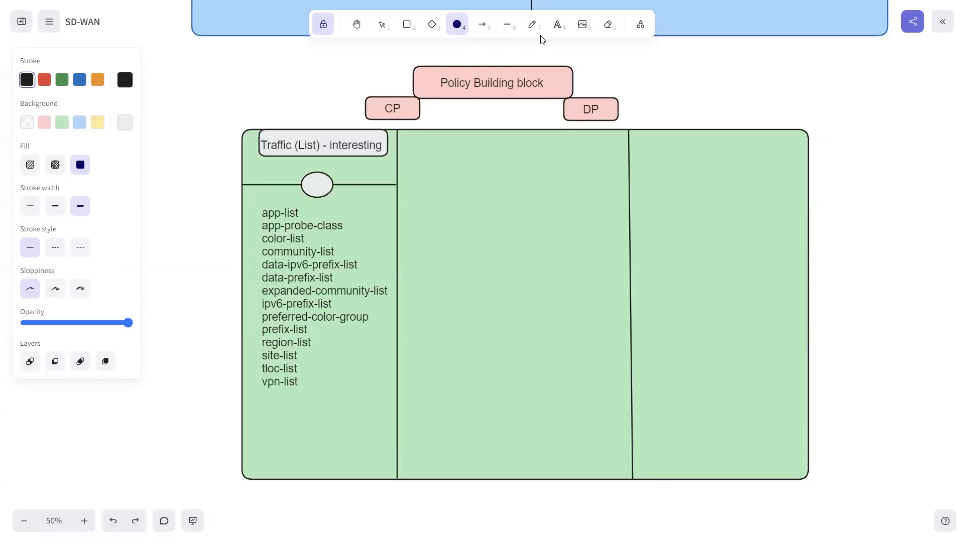
{"action": "left_click", "coordinate": [558, 25]}
{"action": "left_click", "coordinate": [318, 185]}
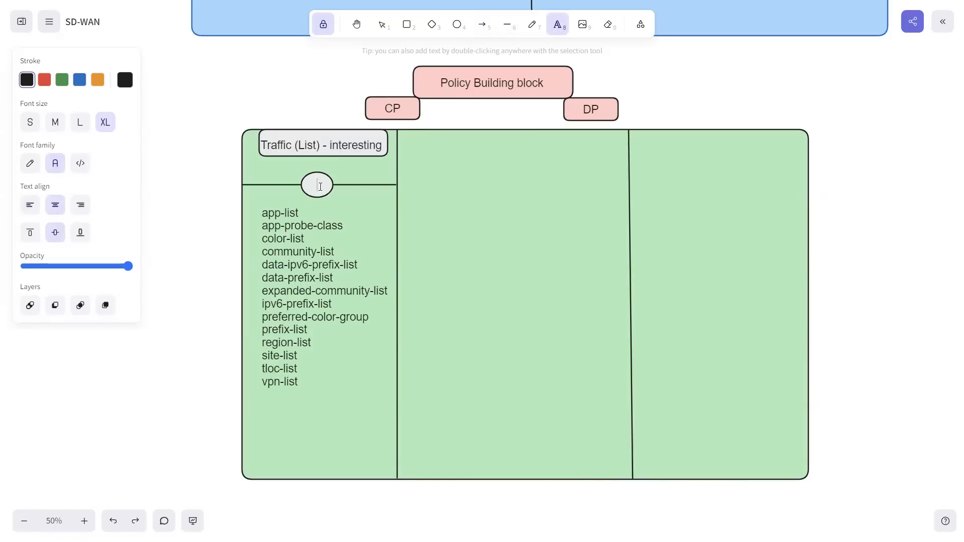
{"action": "type", "text": "1"}
{"action": "left_click", "coordinate": [183, 323]}
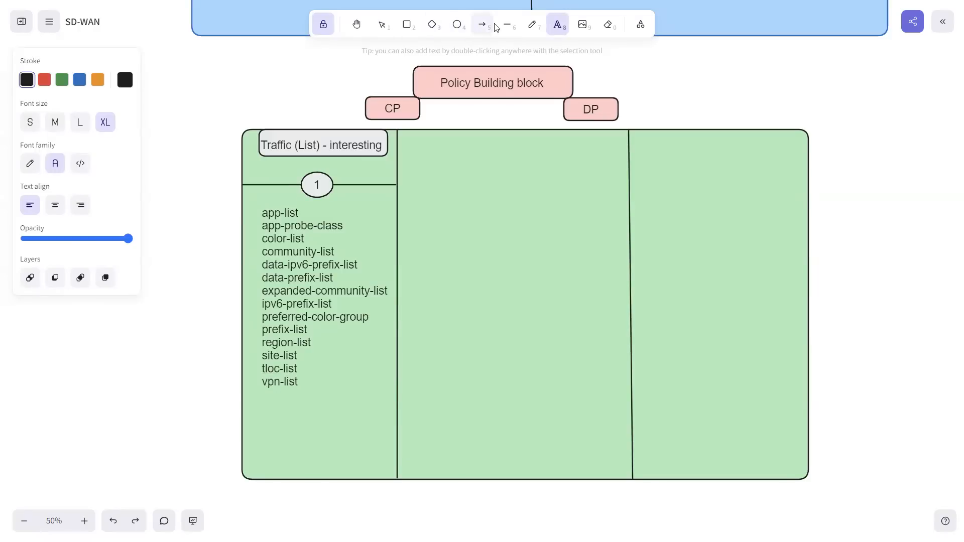
Step: Duplicate the first column's header box into the second column and label it "Type of Policy CP|DP"
{"action": "left_click", "coordinate": [383, 26]}
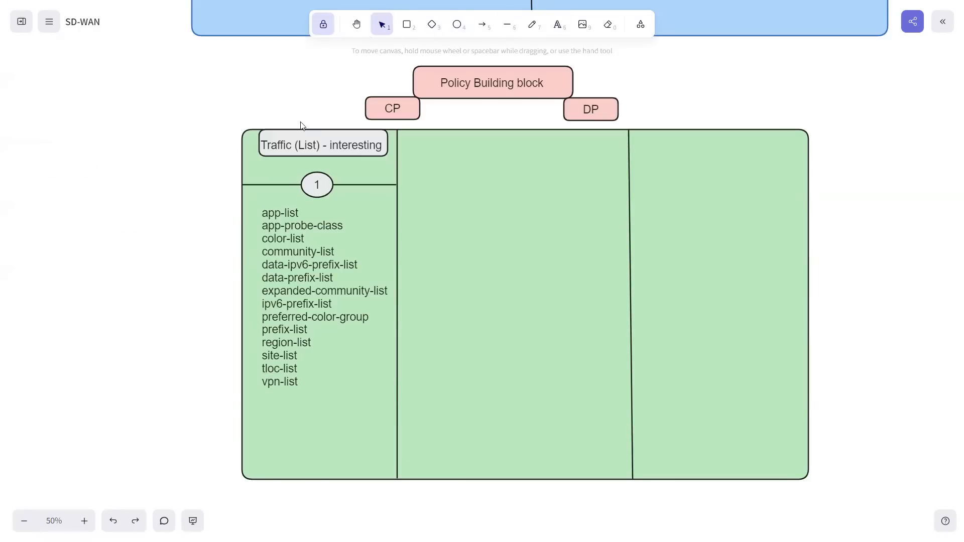
{"action": "left_click", "coordinate": [310, 136]}
{"action": "left_click_drag", "start_coordinate": [310, 137], "coordinate": [518, 147]}
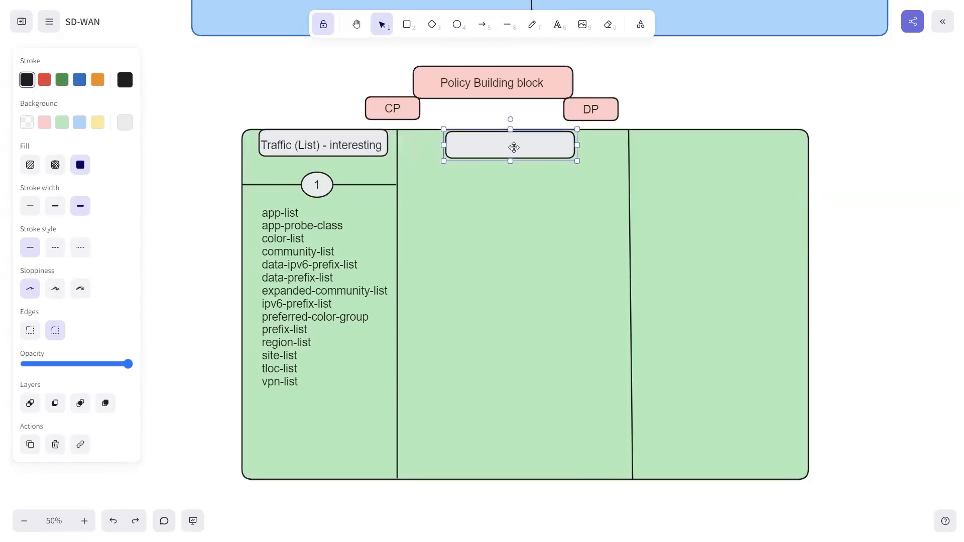
{"action": "double_click", "coordinate": [498, 146]}
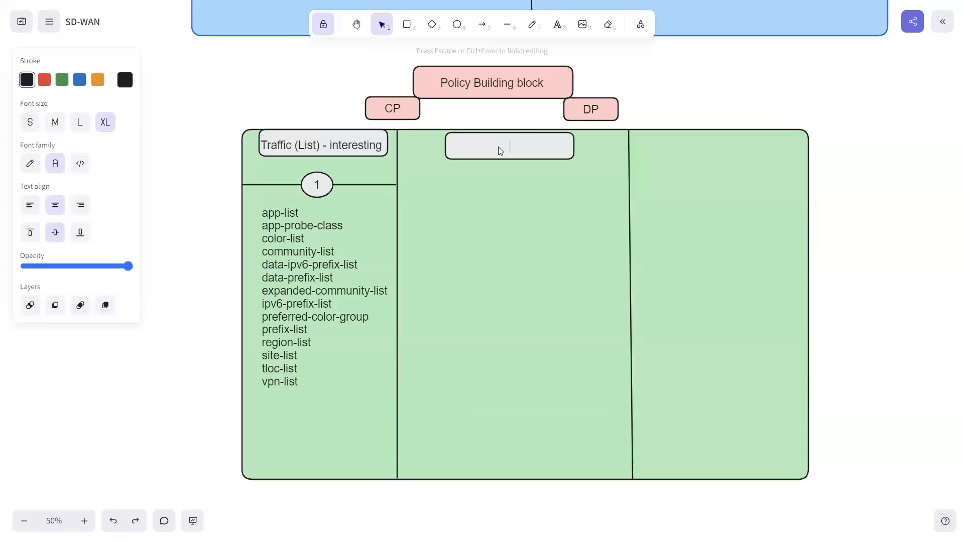
{"action": "type", "text": "Type of Policy CP|DP"}
{"action": "left_click", "coordinate": [223, 179]}
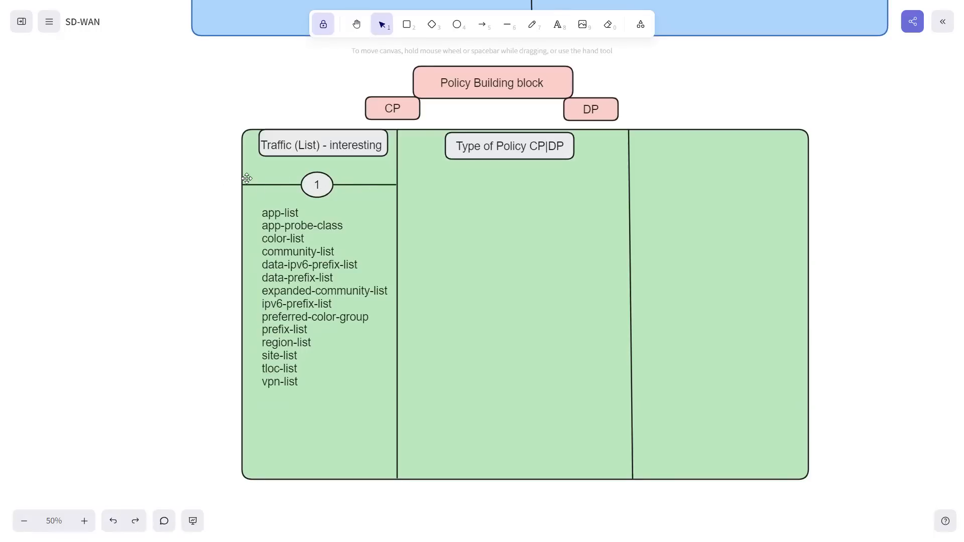
Step: Copy the horizontal line and numbered ellipse into the second column, fitting the line to its width and centring the ellipse under the header
{"action": "left_click_drag", "start_coordinate": [229, 168], "coordinate": [516, 187]}
{"action": "key", "text": "ctrl+c"}
{"action": "key", "text": "ctrl+v"}
{"action": "left_click", "coordinate": [552, 186]}
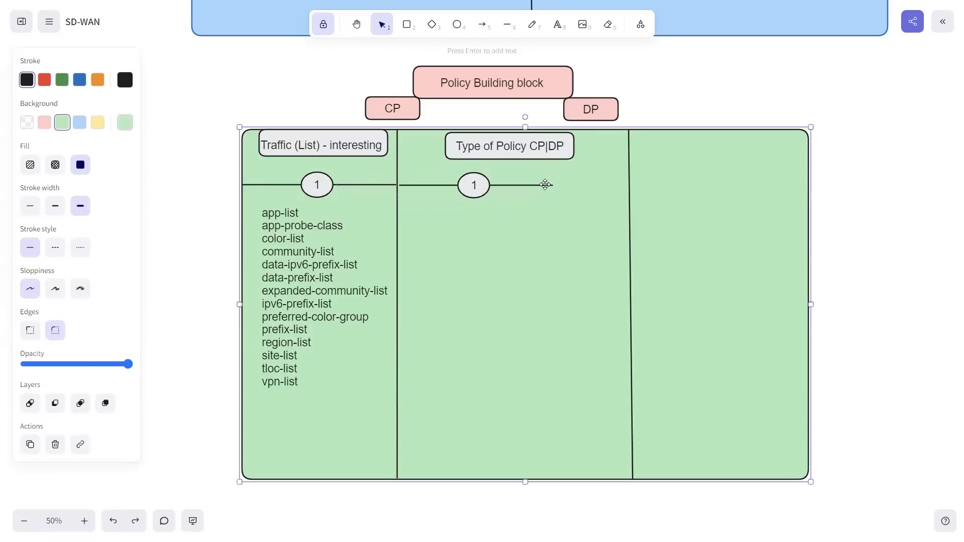
{"action": "left_click_drag", "start_coordinate": [552, 186], "coordinate": [627, 185]}
{"action": "left_click_drag", "start_coordinate": [491, 178], "coordinate": [514, 178]}
Step: Change the number in the second column's ellipse to 2
{"action": "double_click", "coordinate": [511, 185]}
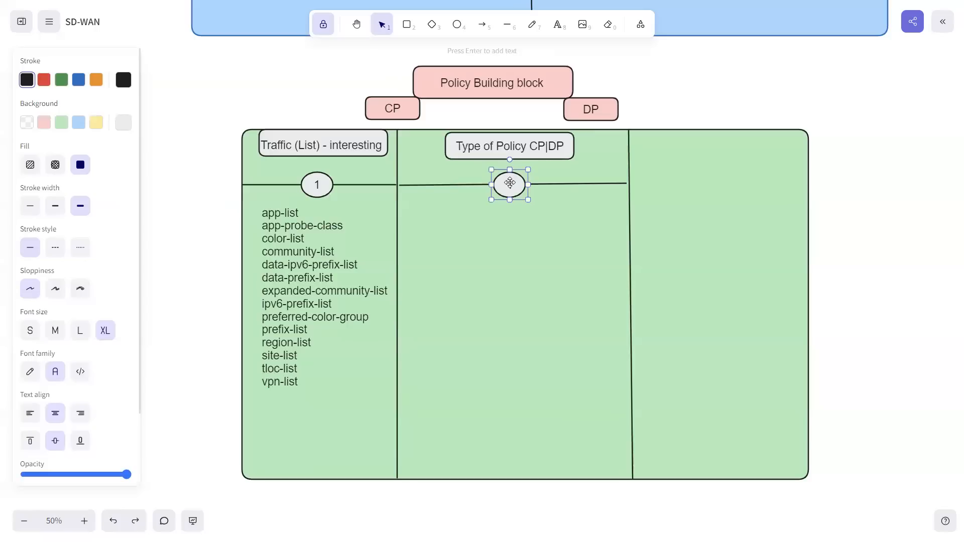
{"action": "type", "text": "2"}
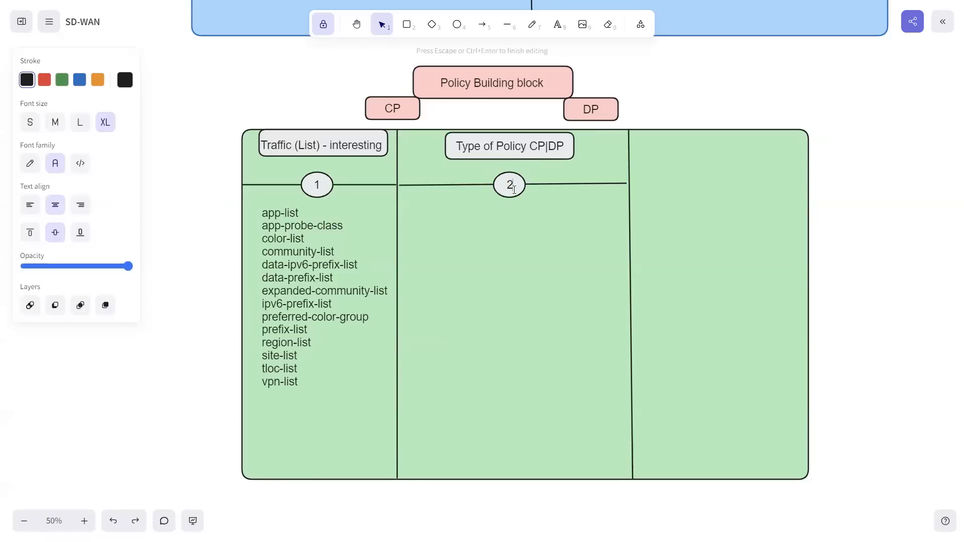
{"action": "left_click", "coordinate": [670, 116]}
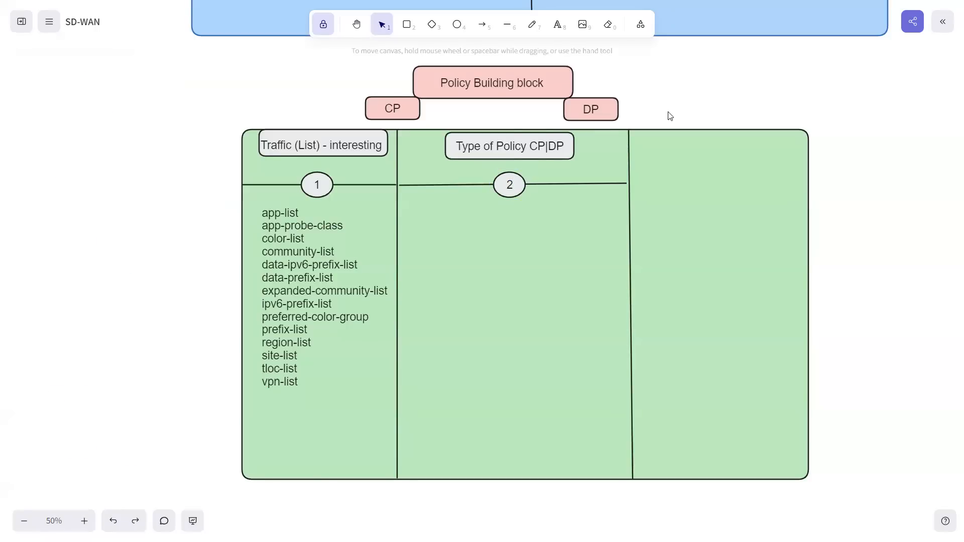
Step: Nudge the "Type of Policy CP|DP" header up to the table's upper edge and level the horizontal line beneath it
{"action": "left_click", "coordinate": [501, 134]}
{"action": "key", "text": "Up"}
{"action": "key", "text": "Up"}
{"action": "key", "text": "Up"}
{"action": "key", "text": "Up"}
{"action": "key", "text": "Up"}
{"action": "key", "text": "Up"}
{"action": "key", "text": "Up"}
{"action": "key", "text": "Up"}
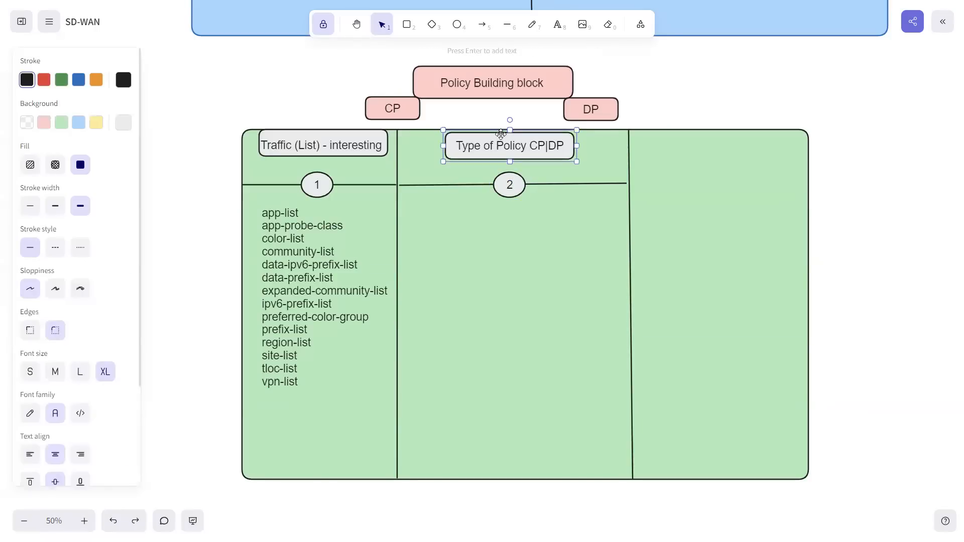
{"action": "key", "text": "Up"}
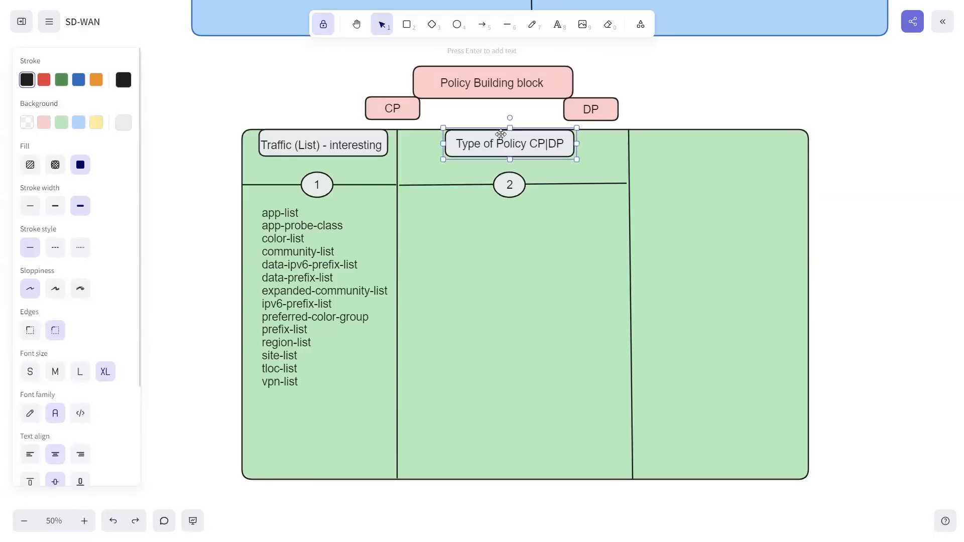
{"action": "left_click", "coordinate": [530, 199]}
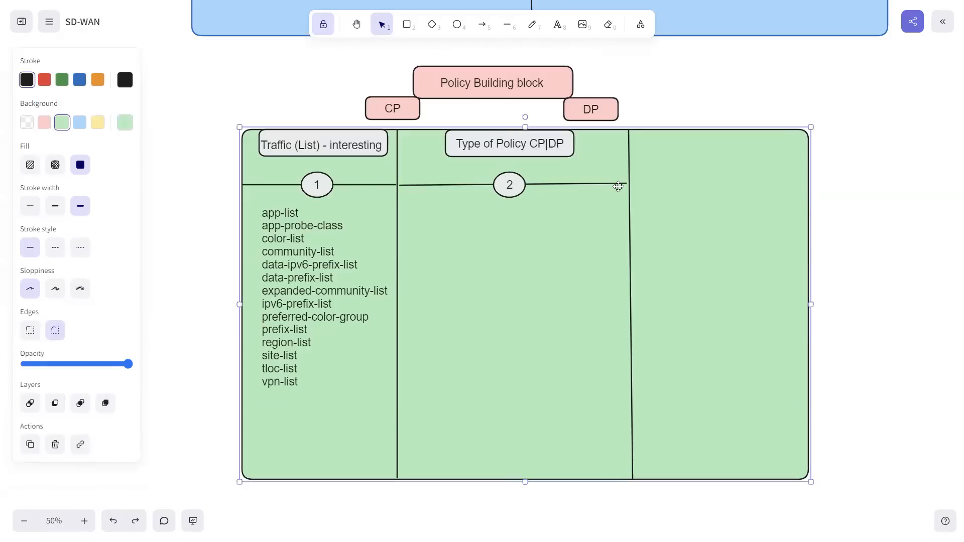
{"action": "left_click", "coordinate": [625, 183]}
{"action": "left_click_drag", "start_coordinate": [628, 184], "coordinate": [627, 185]}
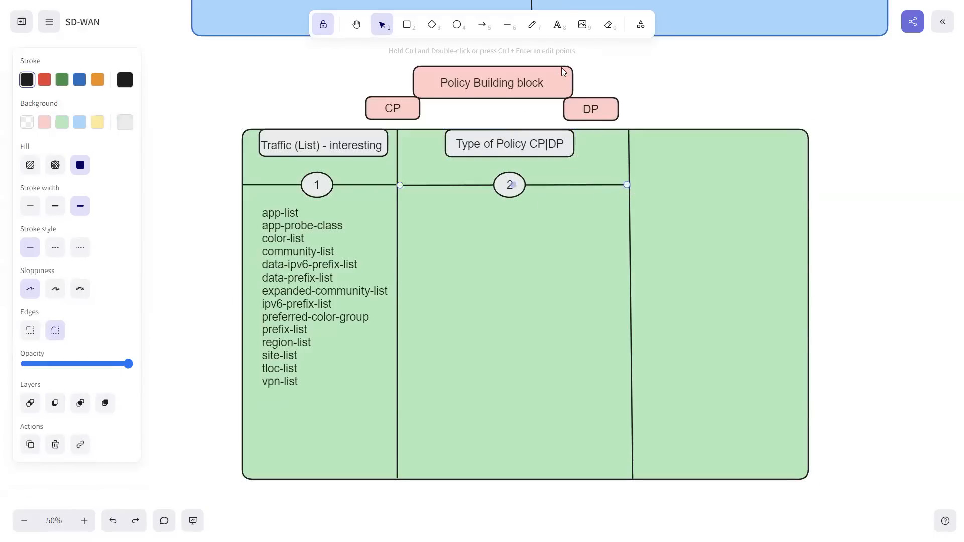
Step: Add the text "MAD" near the right end of the second column's horizontal line
{"action": "left_click", "coordinate": [557, 24]}
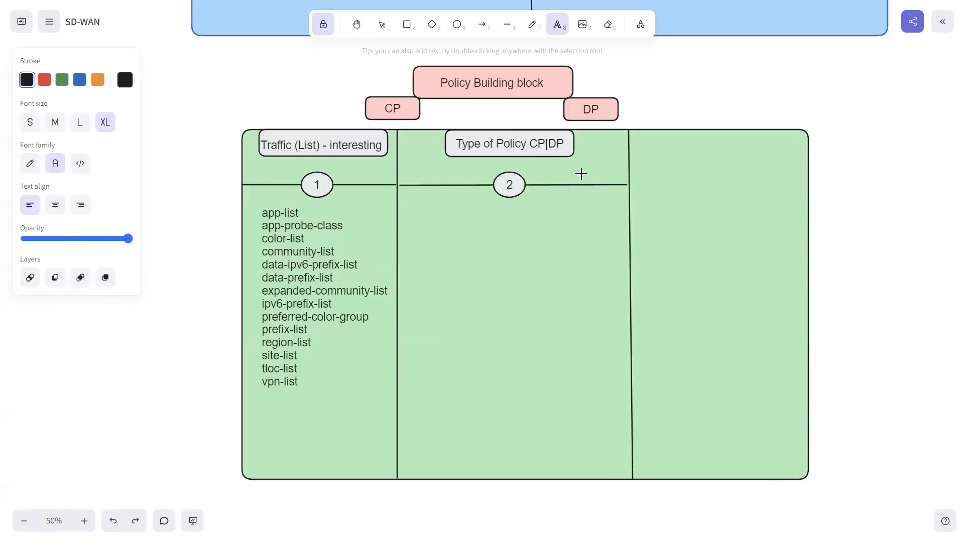
{"action": "type", "text": "MAD"}
Step: Move the "MAD" text to sit just above the line at the second column's far end
{"action": "left_click", "coordinate": [382, 25]}
{"action": "left_click_drag", "start_coordinate": [595, 178], "coordinate": [607, 174]}
{"action": "left_click", "coordinate": [430, 207]}
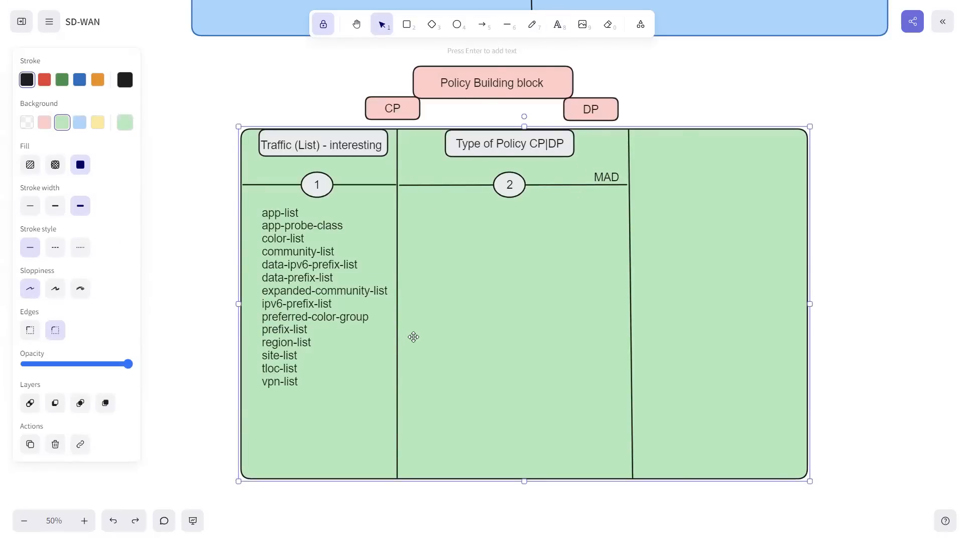
Step: Switch to the vSmart-1 session in SecureCRT and list the options available under the policy command
{"action": "key", "text": "super"}
{"action": "left_click", "coordinate": [592, 528]}
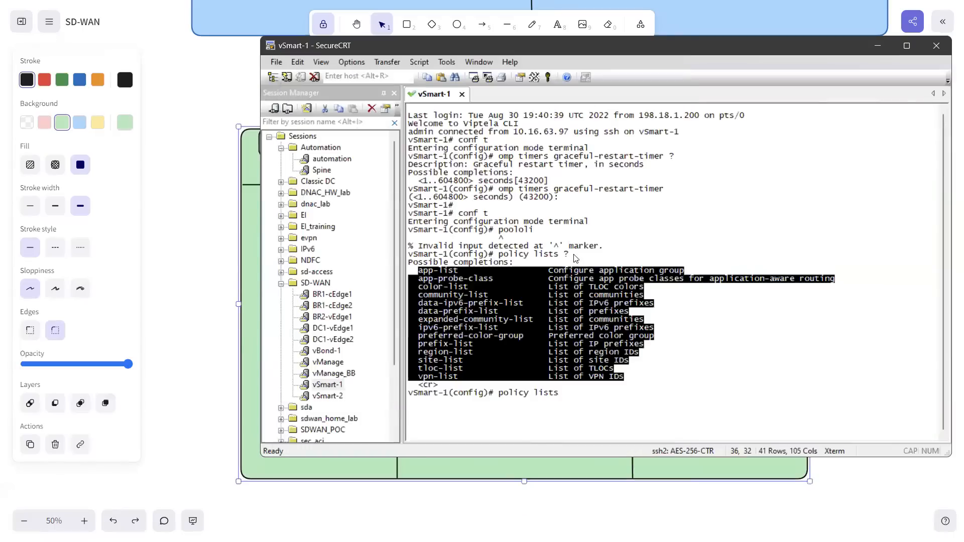
{"action": "left_click", "coordinate": [576, 250]}
{"action": "key", "text": "BackSpace"}
{"action": "key", "text": "BackSpace"}
{"action": "key", "text": "BackSpace"}
{"action": "key", "text": "BackSpace"}
{"action": "key", "text": "BackSpace"}
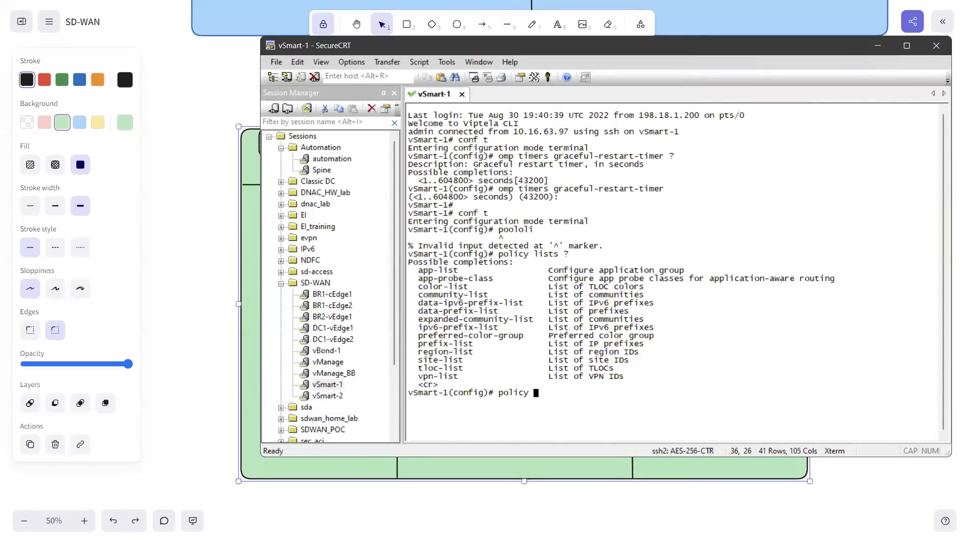
{"action": "type", "text": "?"}
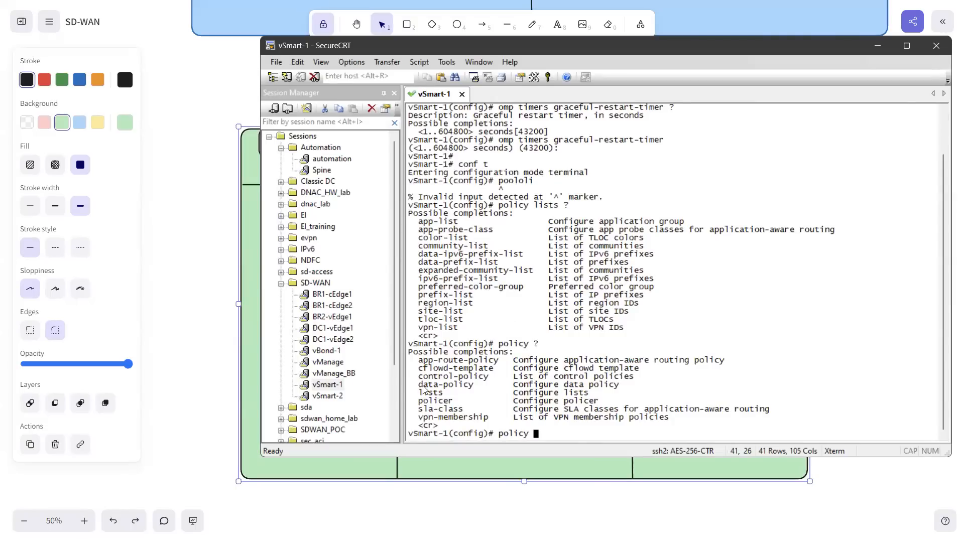
{"action": "left_click_drag", "start_coordinate": [419, 386], "coordinate": [453, 379]}
{"action": "left_click", "coordinate": [447, 411]}
{"action": "left_click", "coordinate": [514, 374]}
Step: Create the control policy ABC and list the commands available inside it
{"action": "type", "text": "control-policy ABC"}
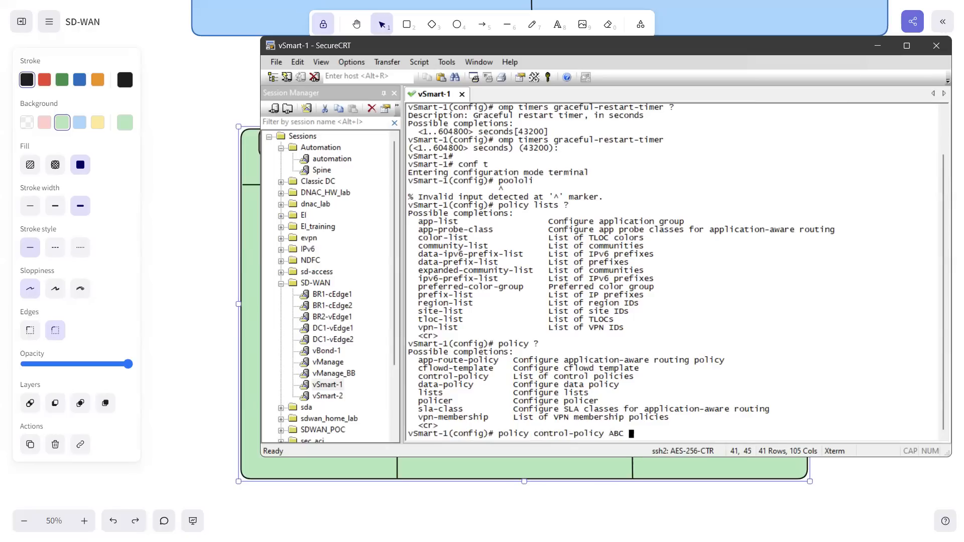
{"action": "key", "text": "Return"}
{"action": "type", "text": "?"}
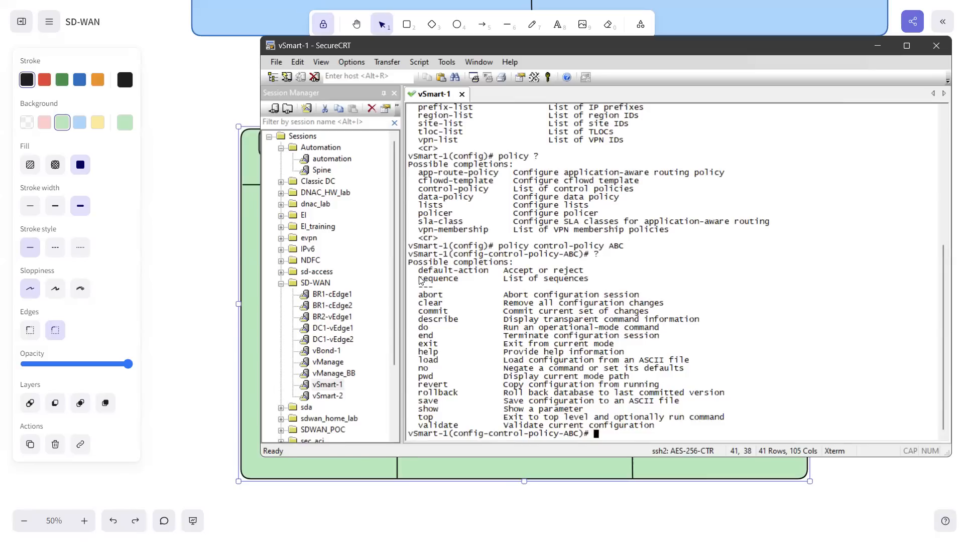
{"action": "left_click_drag", "start_coordinate": [419, 279], "coordinate": [458, 282]}
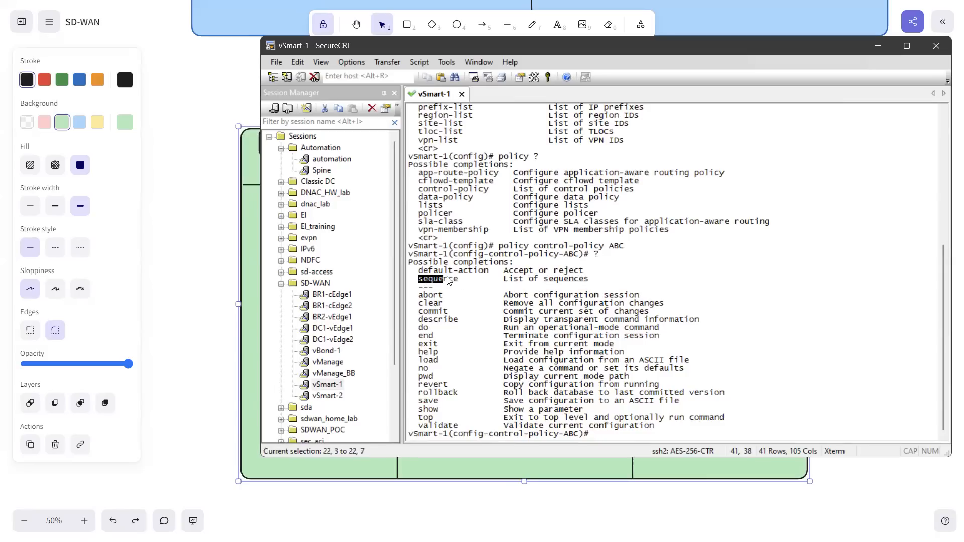
Step: Add sequence 10 to control policy ABC and list the commands available in the sequence
{"action": "type", "text": "sequence 10"}
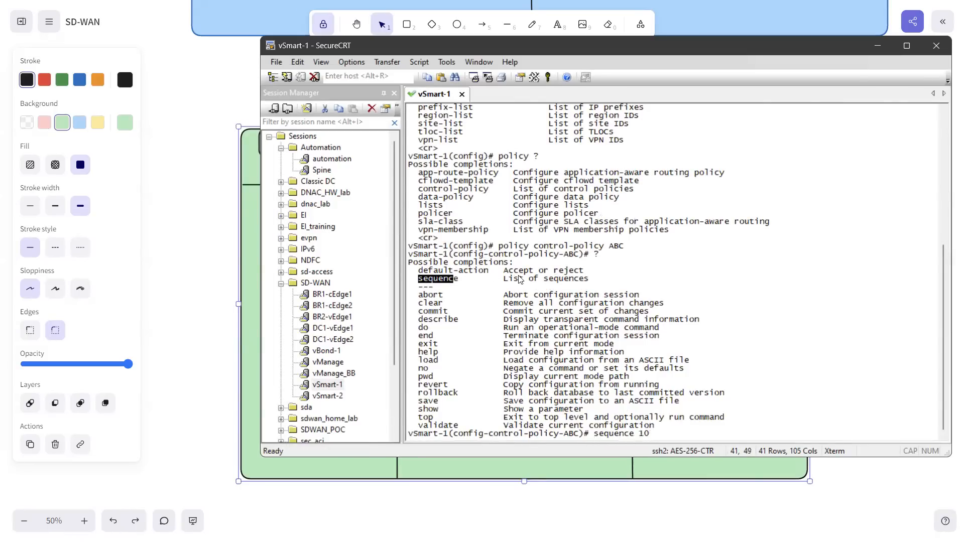
{"action": "key", "text": "Return"}
{"action": "type", "text": "?"}
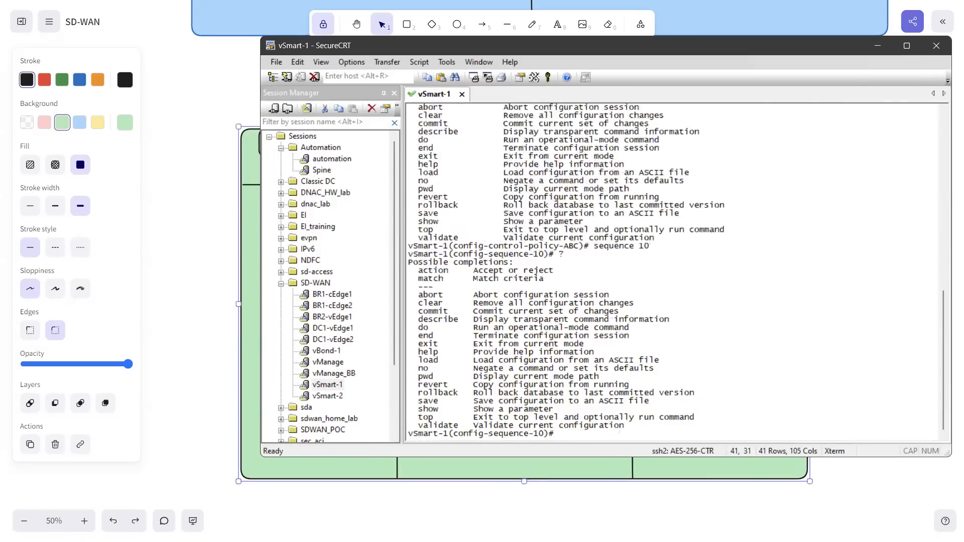
{"action": "left_click_drag", "start_coordinate": [420, 272], "coordinate": [443, 263]}
{"action": "left_click", "coordinate": [559, 342]}
Step: Start a TLOC match statement in sequence 10 and list its available criteria
{"action": "type", "text": "match sit"}
{"action": "key", "text": "BackSpace"}
{"action": "key", "text": "BackSpace"}
{"action": "key", "text": "BackSpace"}
{"action": "type", "text": "?"}
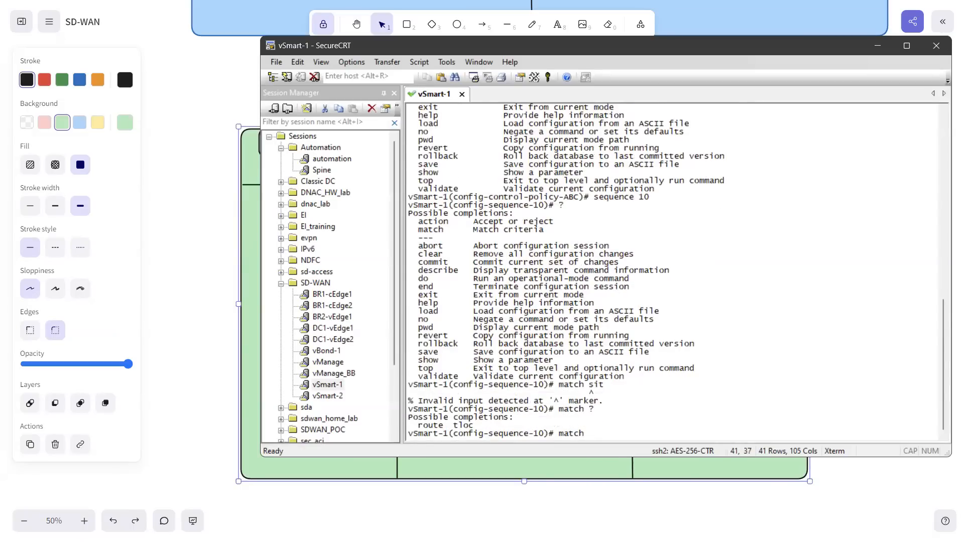
{"action": "type", "text": "tloc ?"}
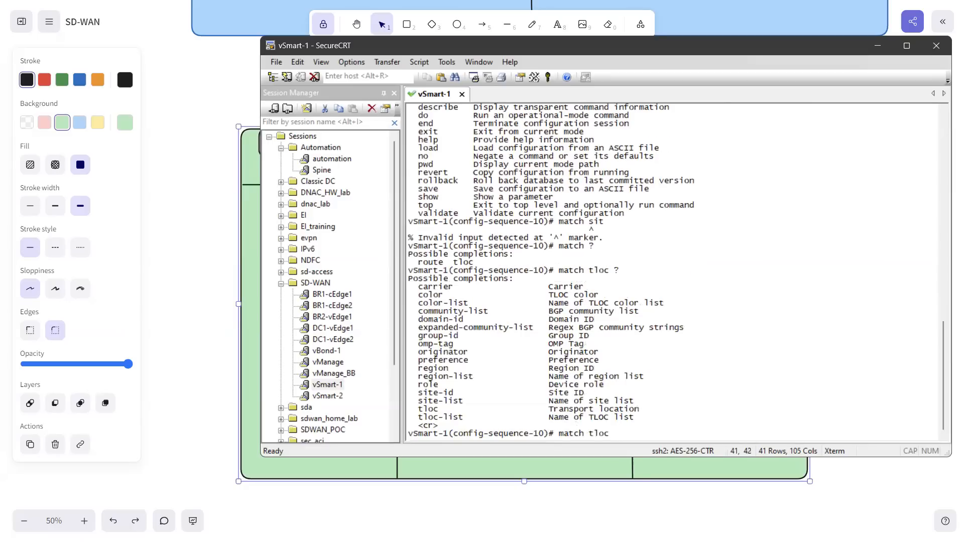
{"action": "type", "text": "site-id 300"}
Step: Complete sequence 10's TLOC match with site-id 300 and exit the match context
{"action": "key", "text": "Return"}
{"action": "type", "text": "exit"}
{"action": "key", "text": "Return"}
Step: Set sequence 10's action to accept and exit back to the control policy ABC level
{"action": "type", "text": "action "}
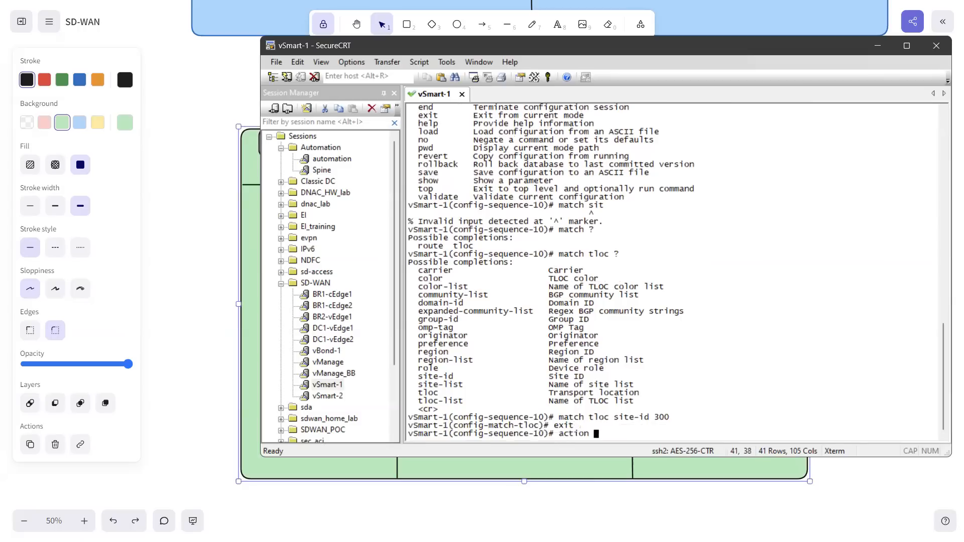
{"action": "type", "text": "?"}
{"action": "type", "text": "accept"}
{"action": "key", "text": "Return"}
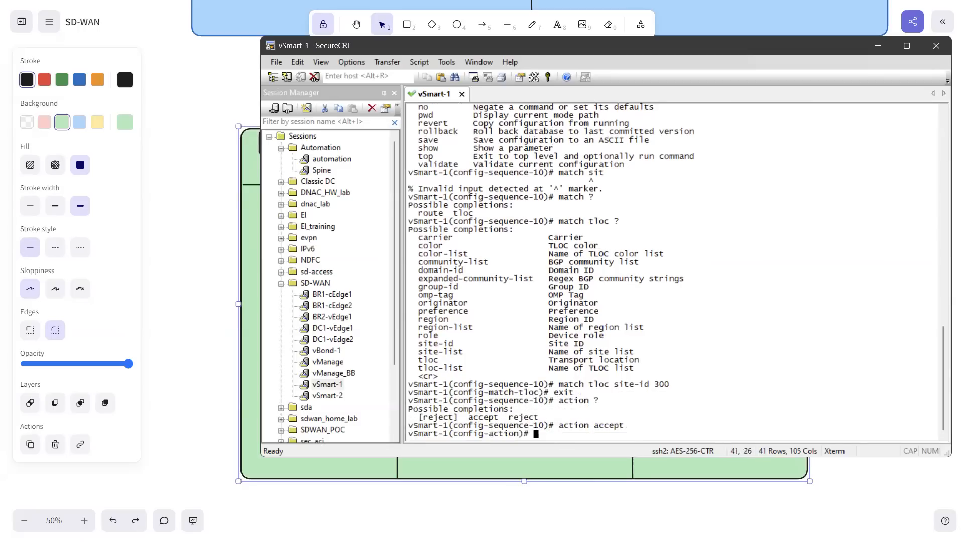
{"action": "type", "text": "exit"}
{"action": "key", "text": "Return"}
{"action": "type", "text": "e"}
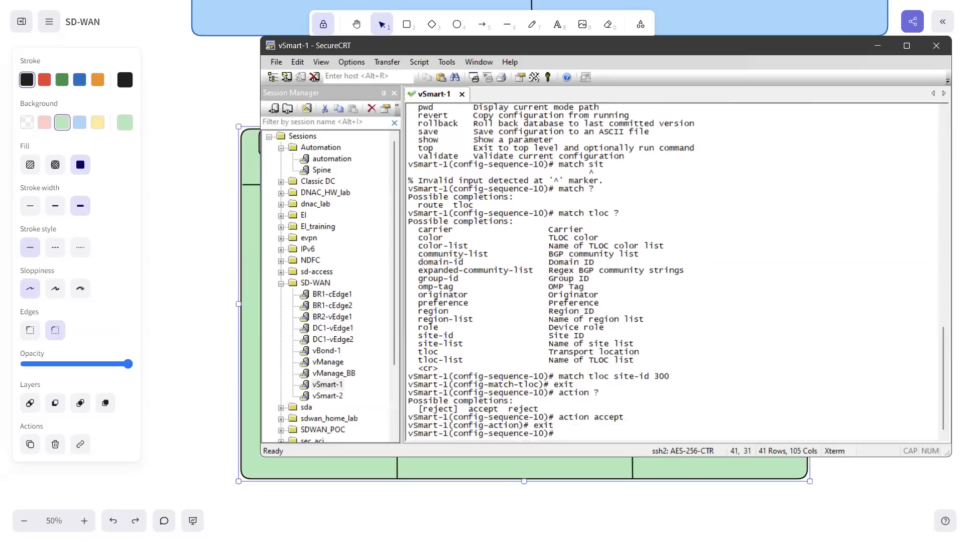
{"action": "type", "text": "xit"}
{"action": "key", "text": "Return"}
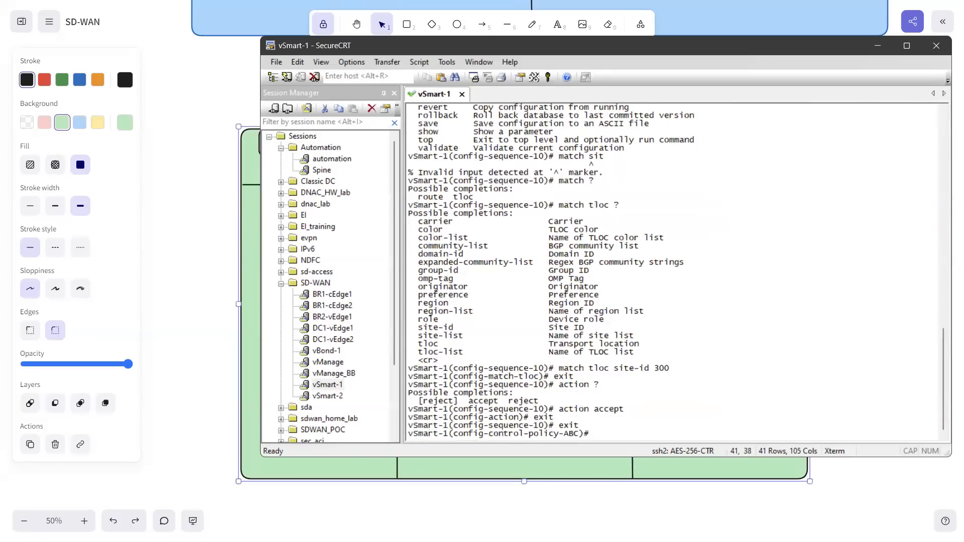
Step: Add sequence 20 to control policy ABC
{"action": "type", "text": "sequence 10"}
{"action": "key", "text": "BackSpace"}
{"action": "type", "text": "20"}
{"action": "key", "text": "Return"}
Step: Start a match statement in sequence 20 and list the available match types
{"action": "type", "text": "ma"}
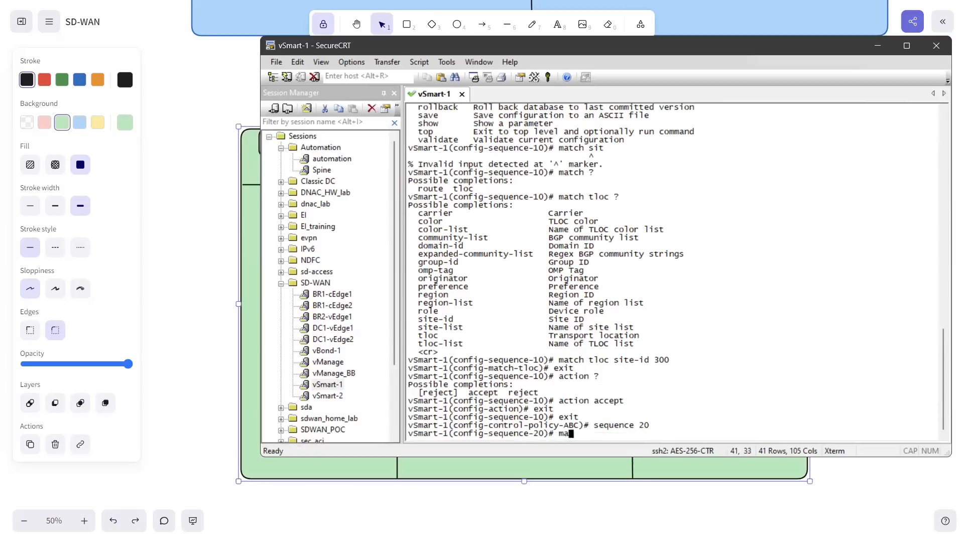
{"action": "type", "text": "tch st"}
{"action": "key", "text": "Tab"}
{"action": "key", "text": "BackSpace"}
{"action": "type", "text": "i"}
{"action": "key", "text": "Tab"}
{"action": "key", "text": "BackSpace"}
{"action": "key", "text": "BackSpace"}
{"action": "type", "text": "?"}
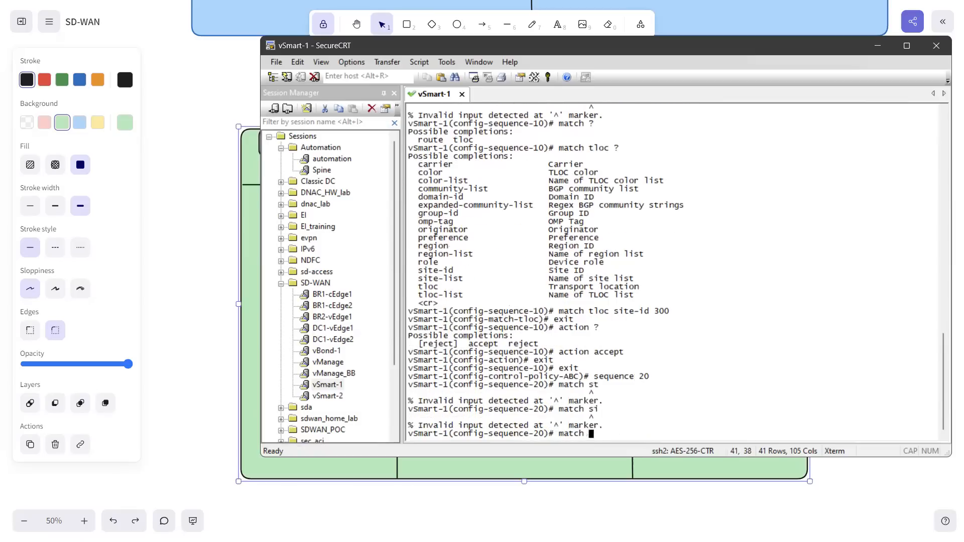
{"action": "type", "text": "t"}
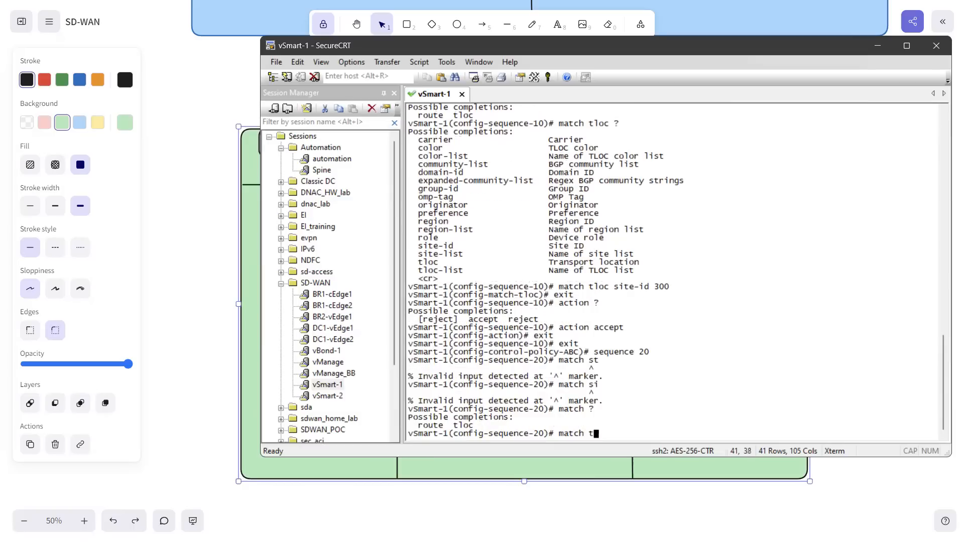
{"action": "type", "text": "loc site-id 400"}
Step: Match TLOC site-id 400 in sequence 20 and exit to the control policy ABC level
{"action": "key", "text": "Return"}
{"action": "type", "text": "exit"}
{"action": "key", "text": "Return"}
{"action": "type", "text": "exit"}
{"action": "key", "text": "Return"}
Step: Try to enter an action and the TLOC site-id 400 match directly at the control policy ABC level
{"action": "type", "text": "act"}
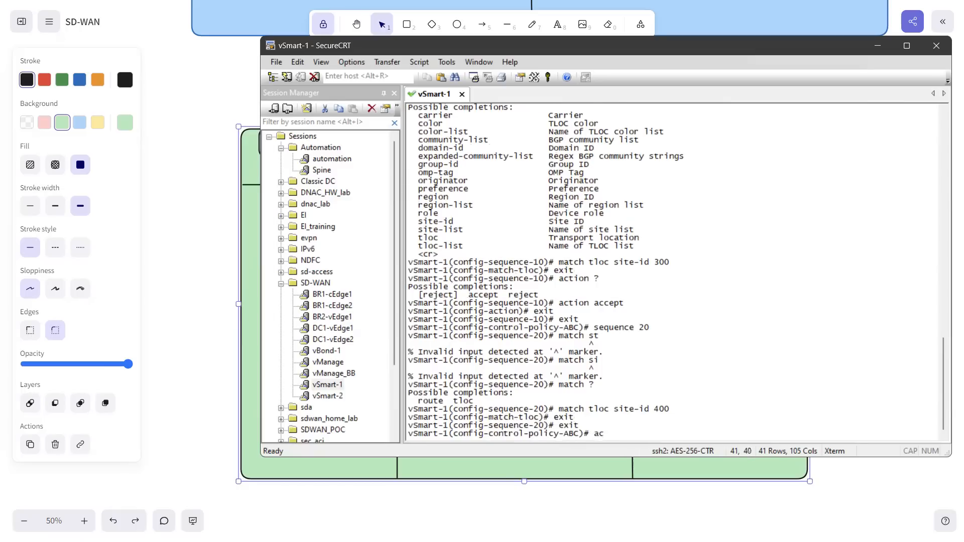
{"action": "key", "text": "Tab"}
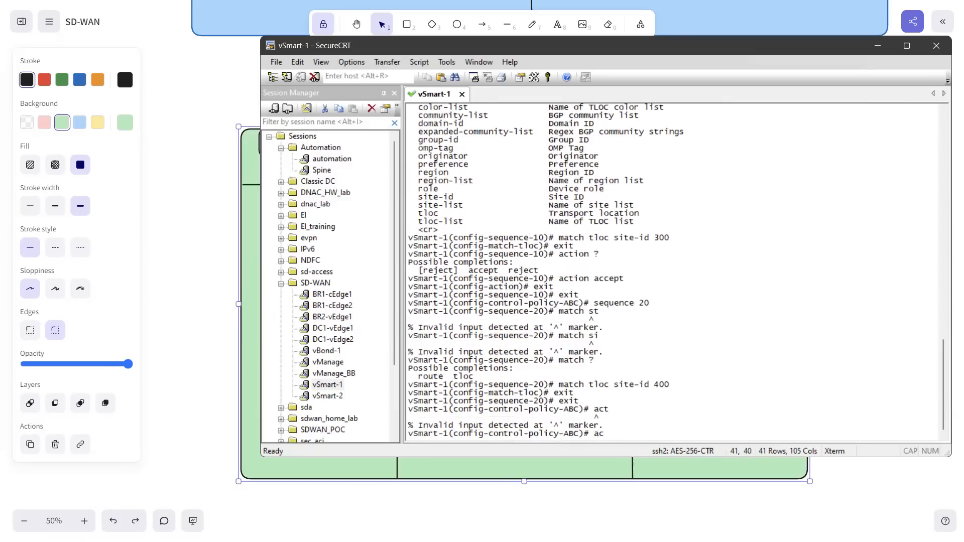
{"action": "key", "text": "BackSpace"}
{"action": "key", "text": "BackSpace"}
{"action": "type", "text": "match tloc site-id 400"}
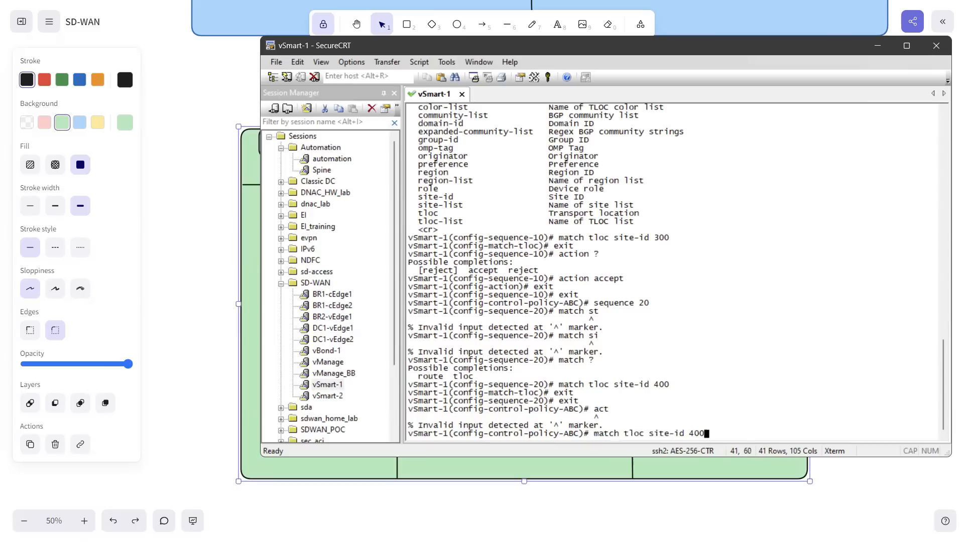
{"action": "key", "text": "Return"}
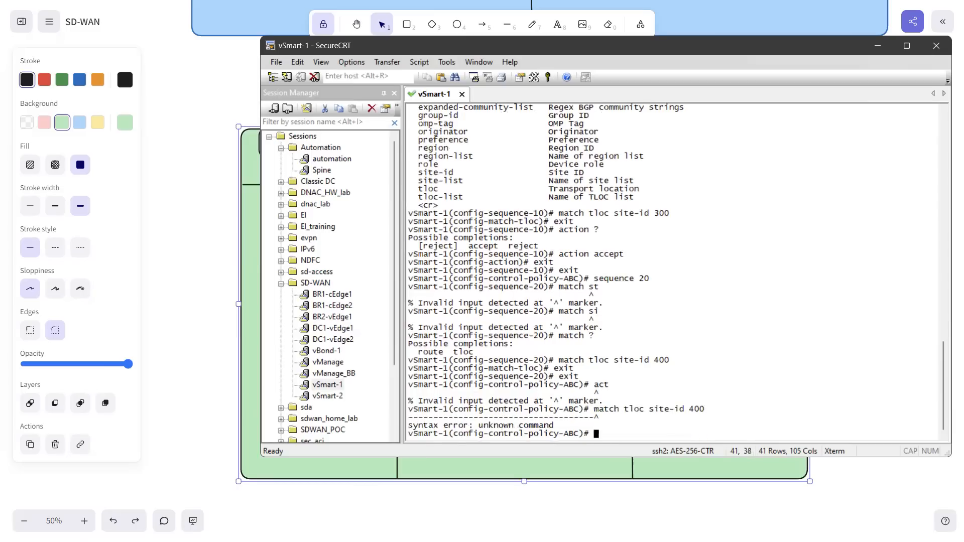
Step: Re-enter sequence 20 of control policy ABC and set its action to accept
{"action": "type", "text": "?"}
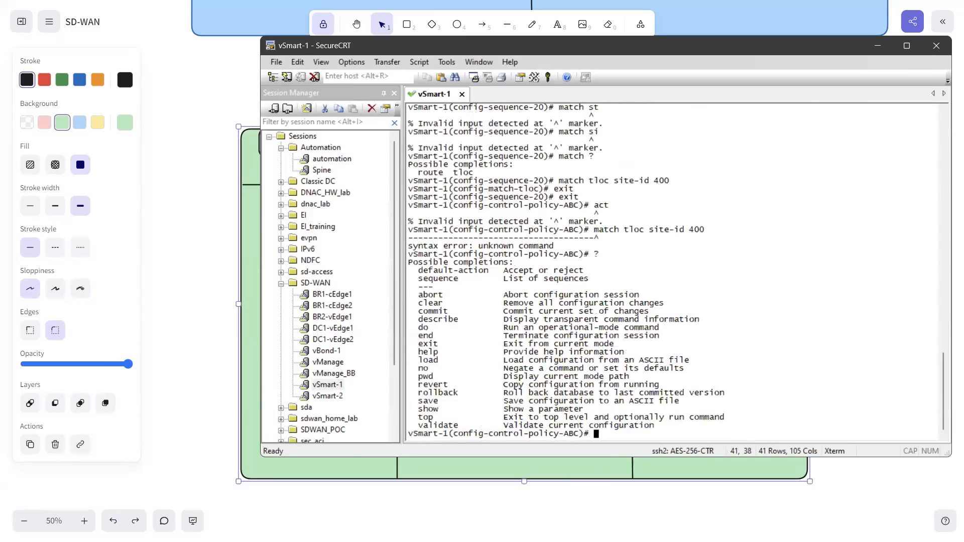
{"action": "type", "text": "set"}
{"action": "key", "text": "Return"}
{"action": "type", "text": "set"}
{"action": "key", "text": "BackSpace"}
{"action": "type", "text": "20"}
{"action": "key", "text": "Return"}
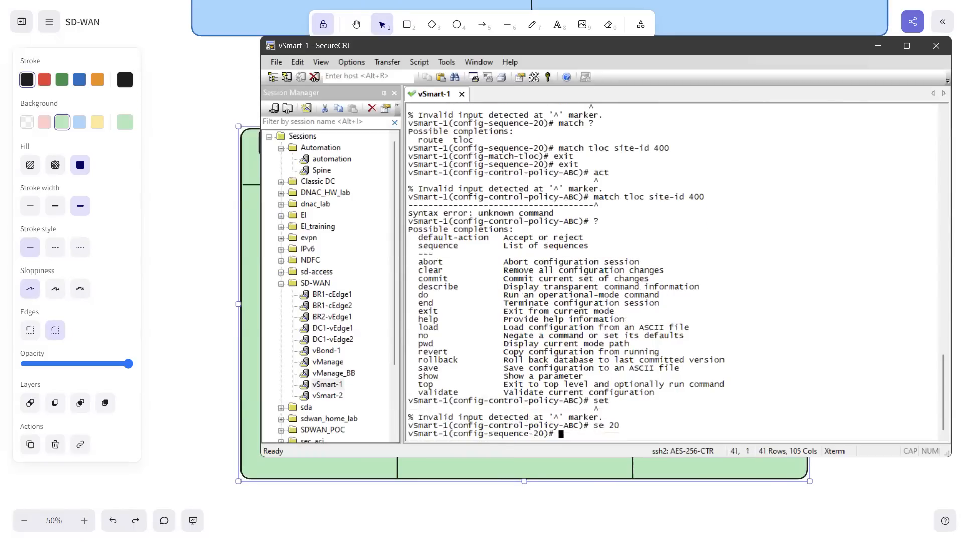
{"action": "type", "text": "action accept"}
{"action": "key", "text": "Return"}
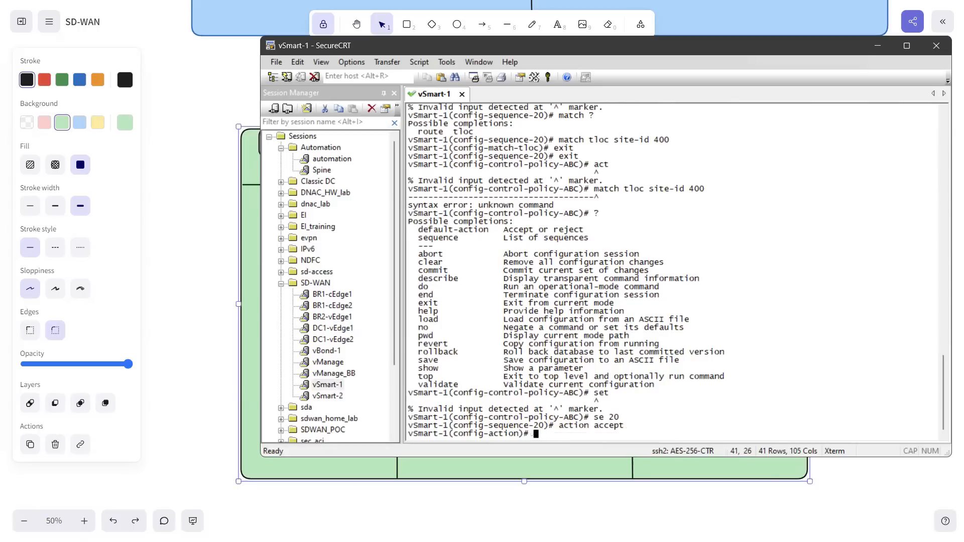
Step: Show the pending configuration and copy the whole control policy ABC output
{"action": "type", "text": "top"}
{"action": "key", "text": "BackSpace"}
{"action": "key", "text": "BackSpace"}
{"action": "type", "text": "show configuration"}
{"action": "key", "text": "Return"}
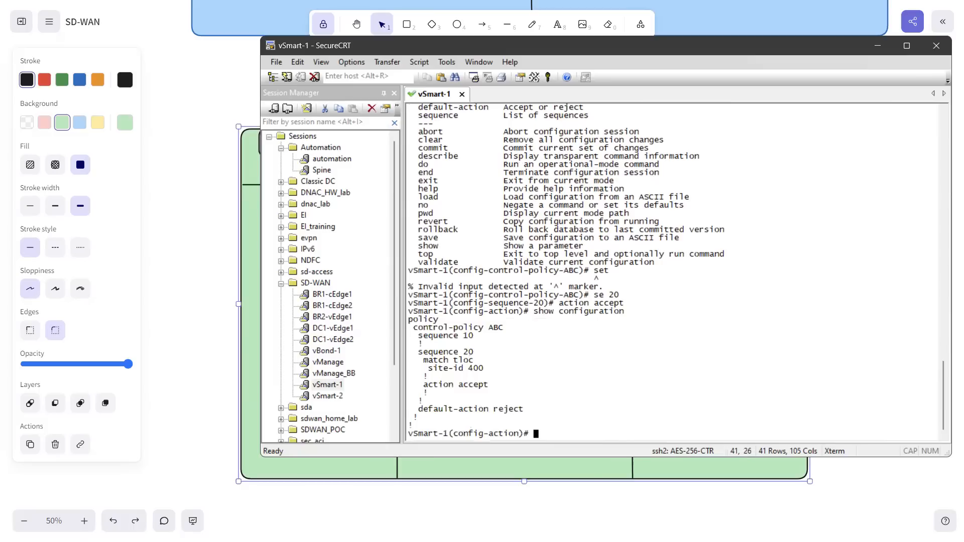
{"action": "left_click_drag", "start_coordinate": [409, 322], "coordinate": [448, 428]}
{"action": "key", "text": "ctrl+c"}
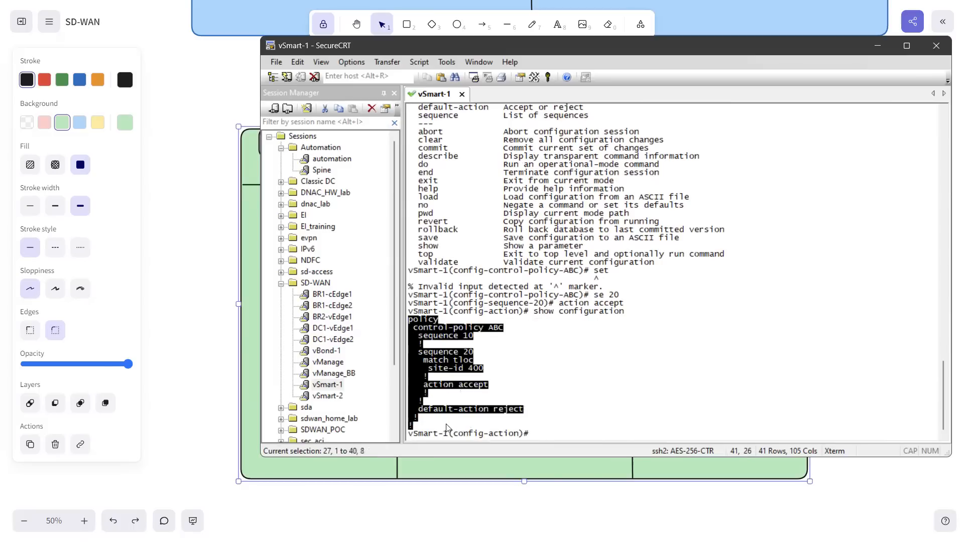
Step: Return to the Excalidraw diagram, paste the copied policy configuration below ellipse 2 in the second column and enlarge it slightly
{"action": "left_click", "coordinate": [246, 286]}
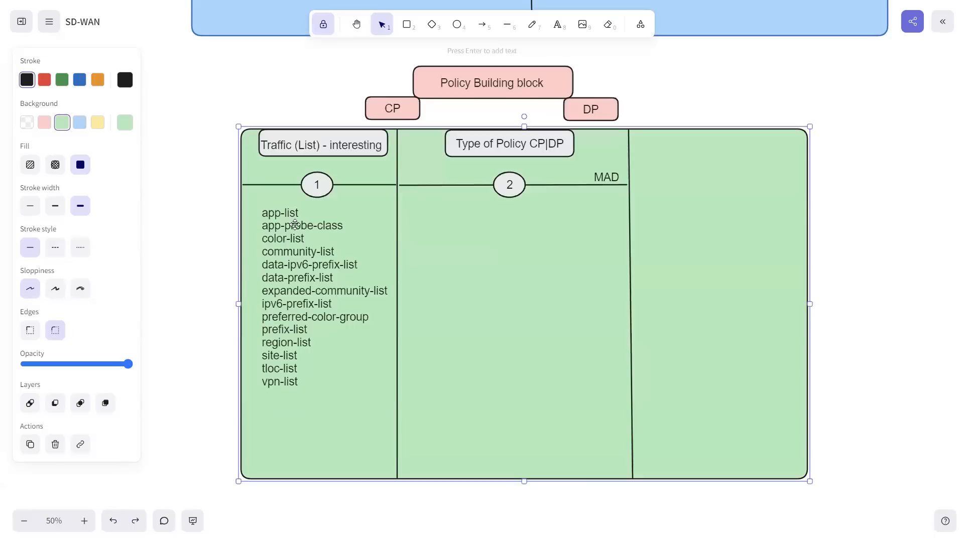
{"action": "left_click", "coordinate": [556, 25]}
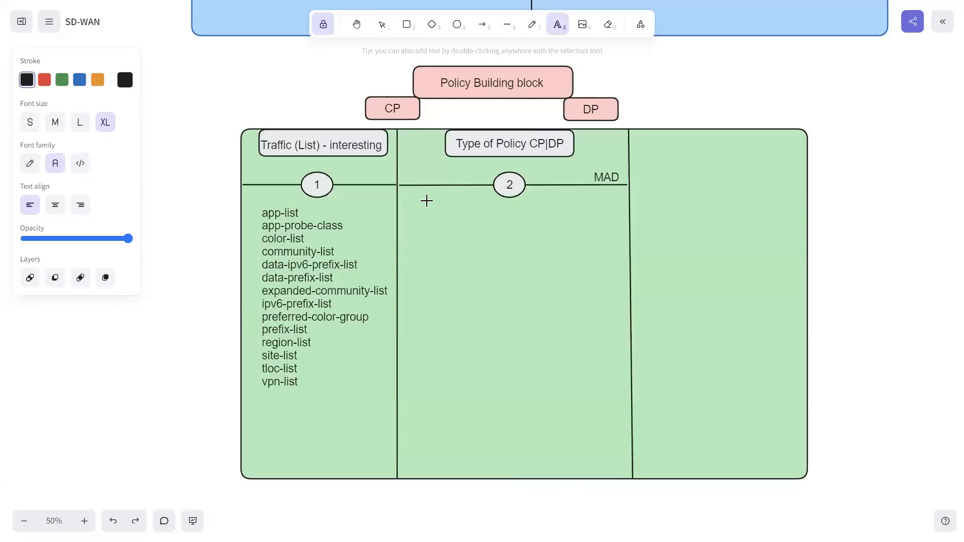
{"action": "key", "text": "ctrl+v"}
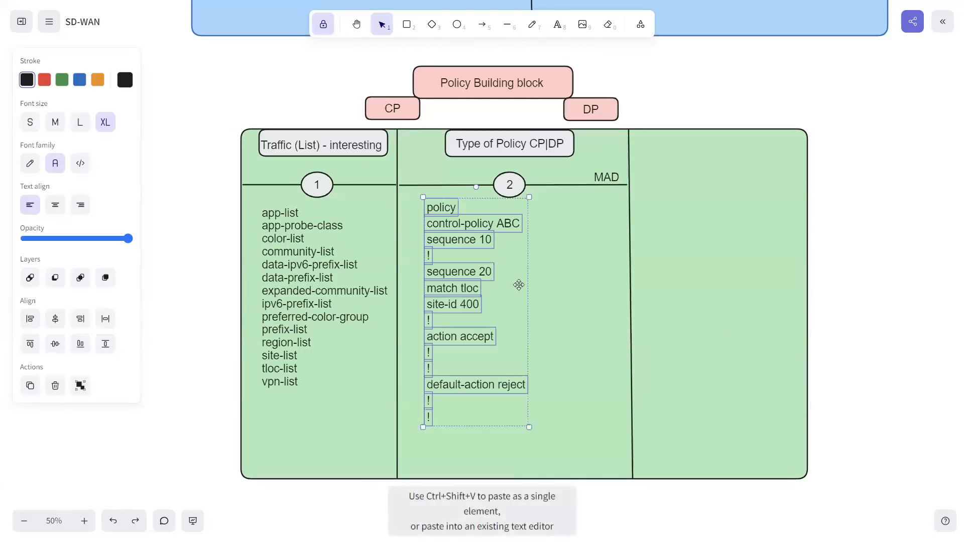
{"action": "left_click_drag", "start_coordinate": [530, 428], "coordinate": [544, 410]}
{"action": "left_click", "coordinate": [559, 355]}
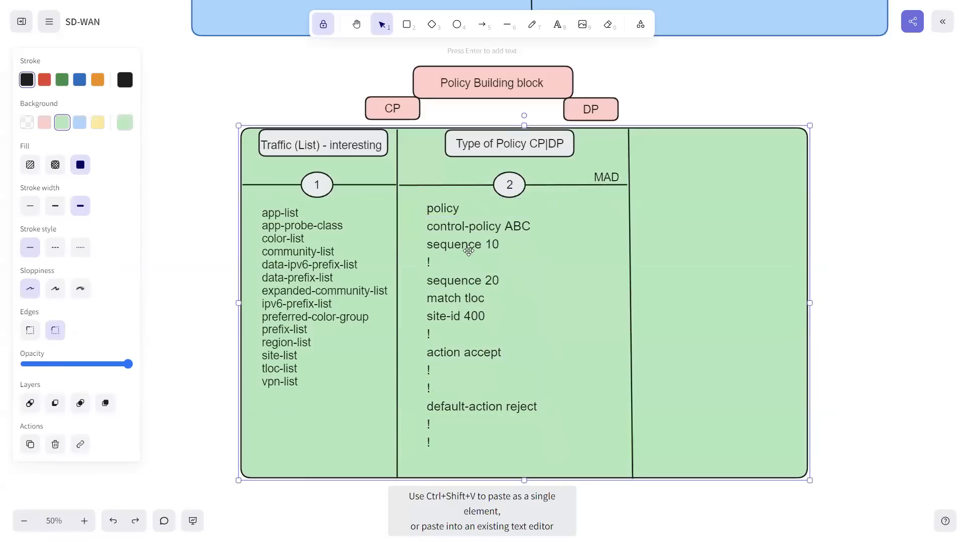